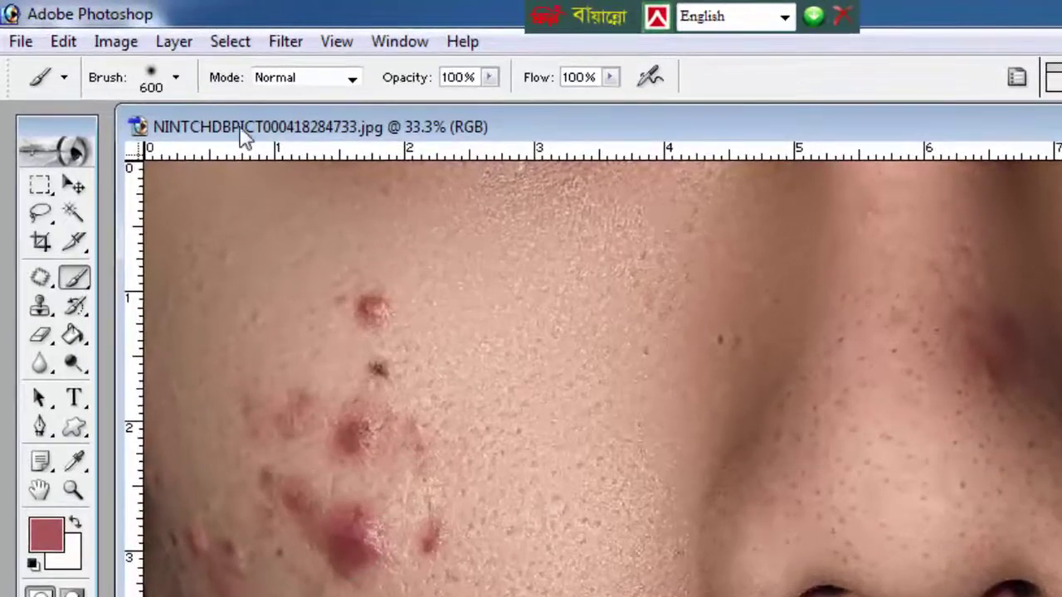
Show the Blur filters submenu under the Filter menu
left_click(286, 43)
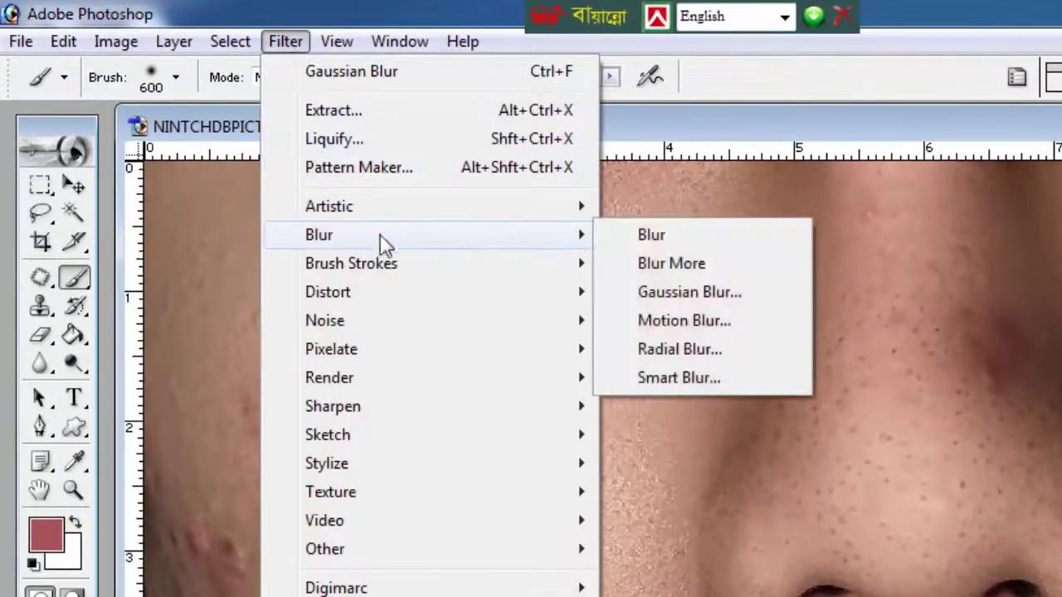
mouse_move(303, 223)
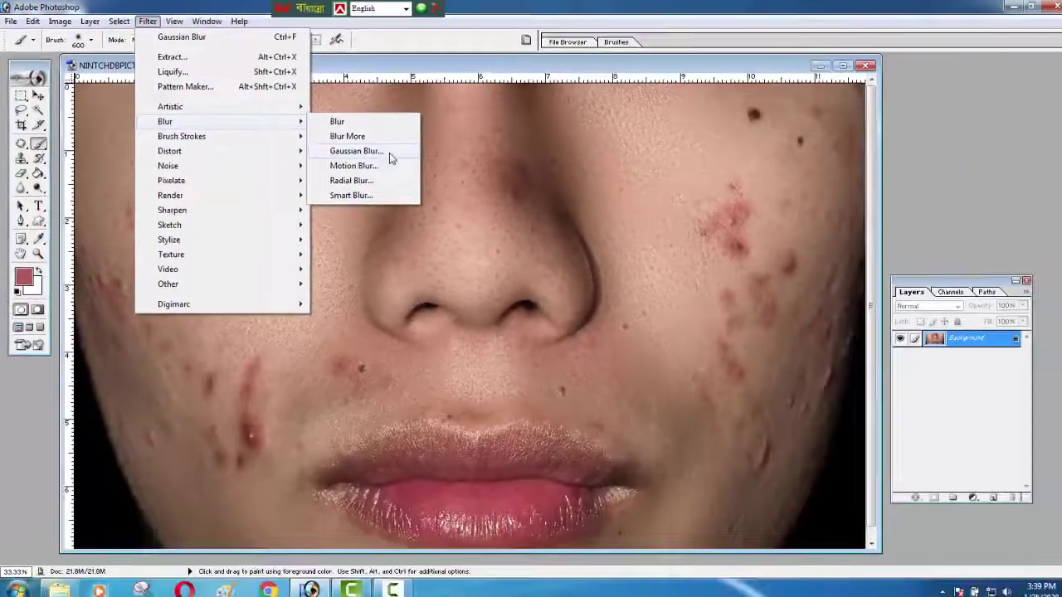
Apply a Gaussian Blur with a 7.5-pixel radius to the whole face photo
left_click(702, 294)
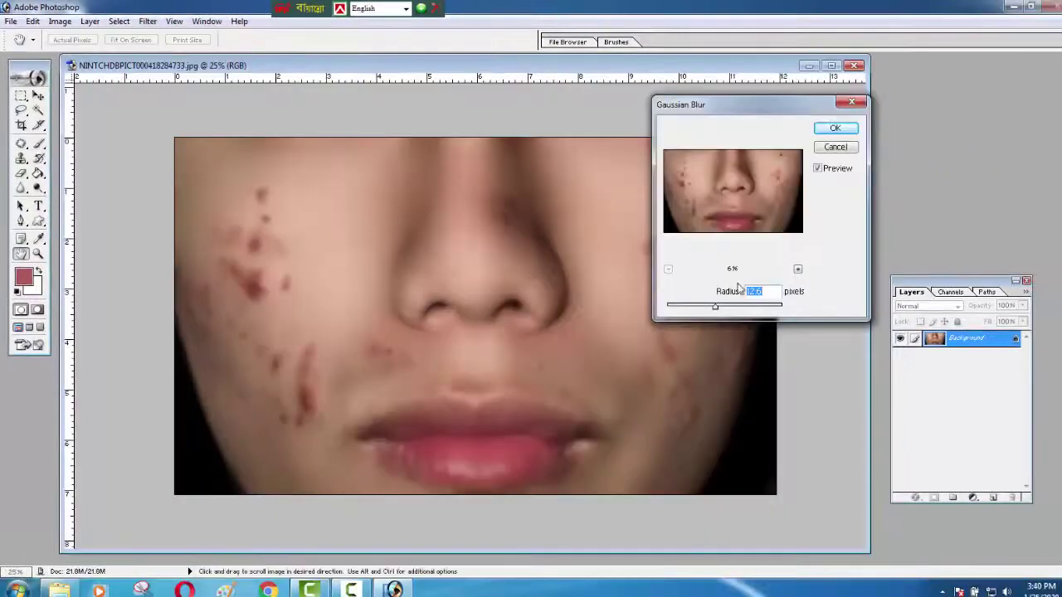
left_click_drag(715, 306, 713, 307)
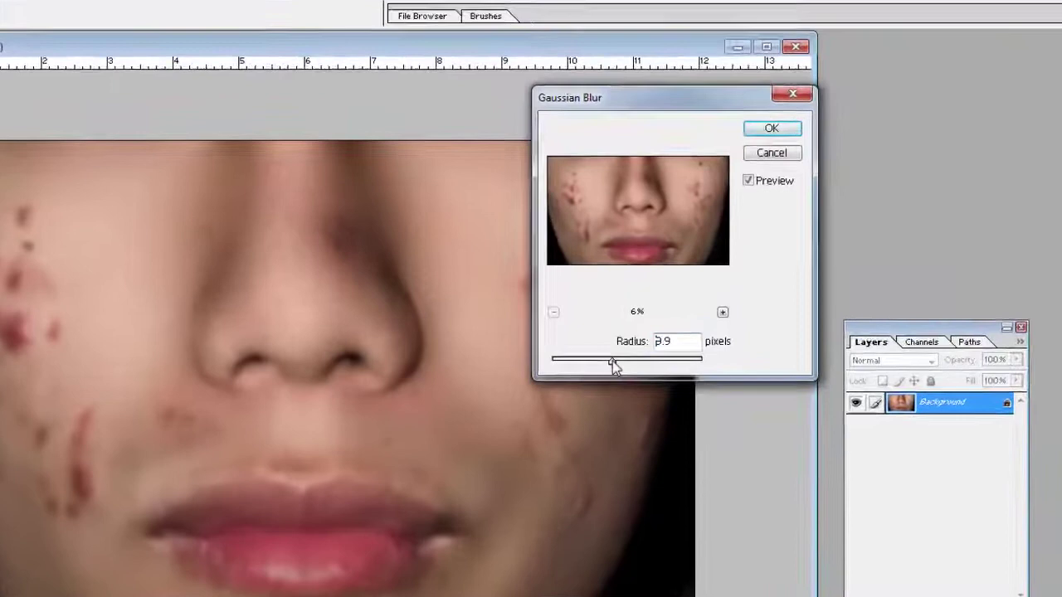
left_click_drag(612, 365, 421, 458)
type("7.")
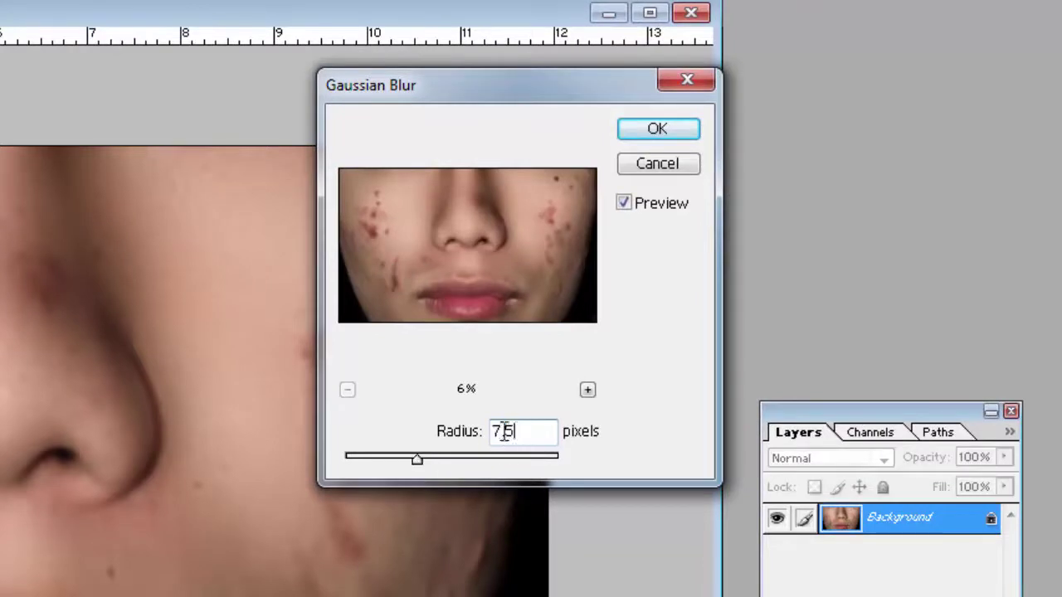
type("5")
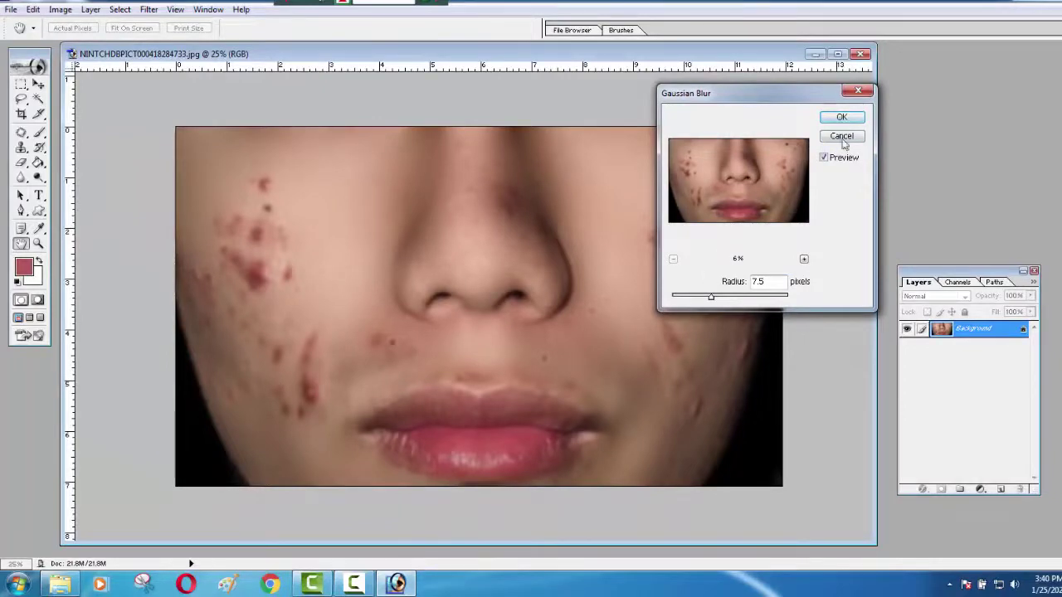
left_click(842, 118)
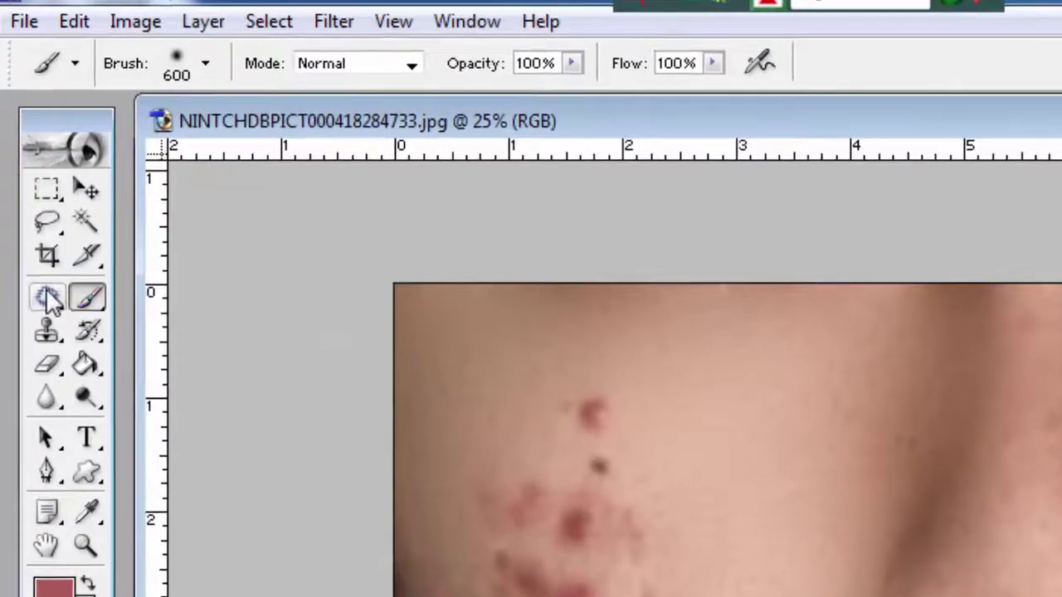
Choose the Patch Tool from the healing tools flyout in the toolbox
left_click(23, 134)
left_click_drag(50, 300, 162, 311)
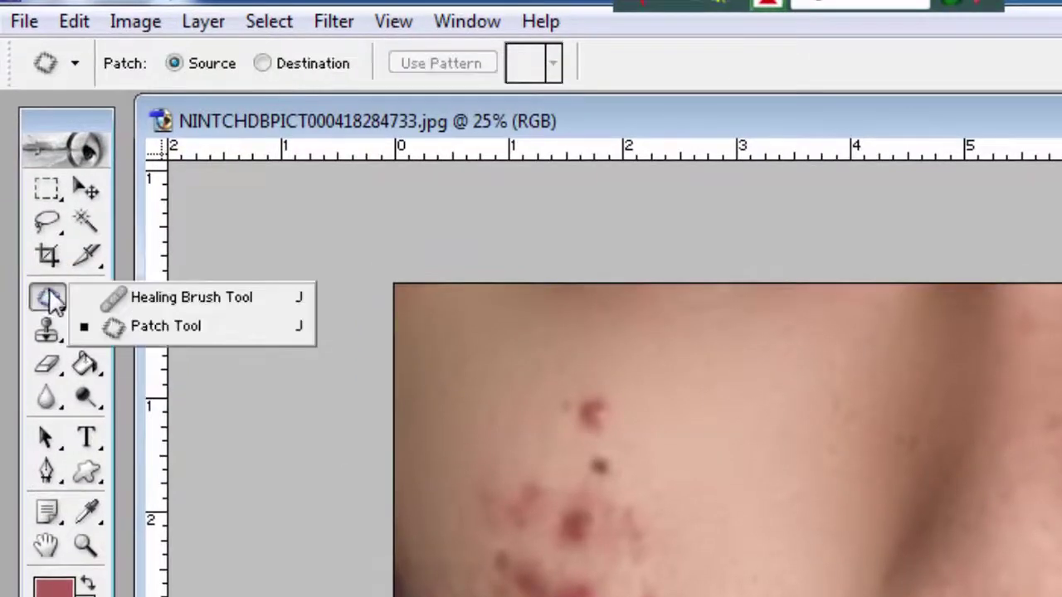
left_click(166, 300)
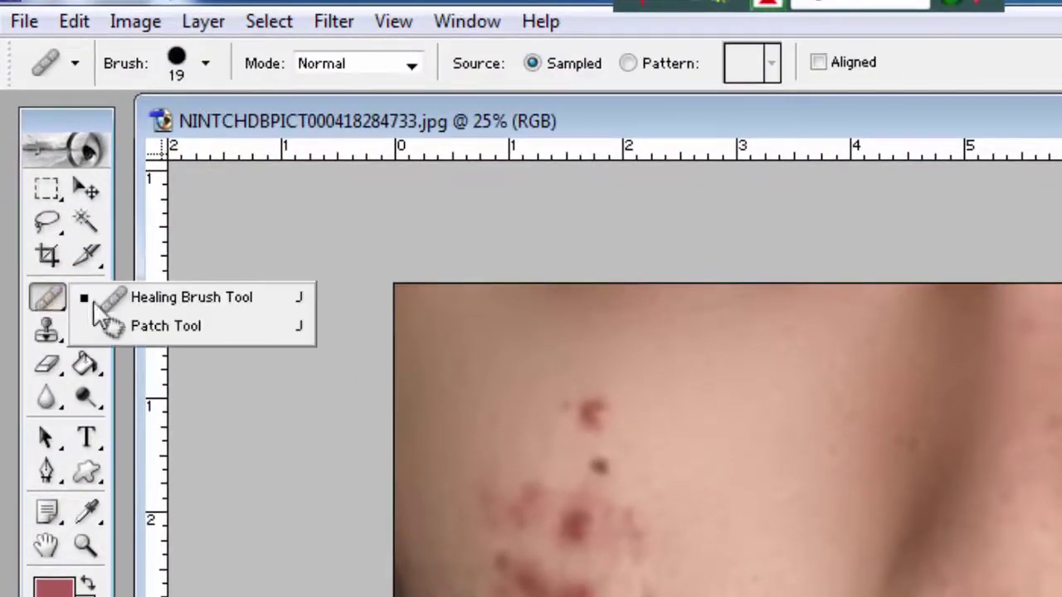
left_click_drag(47, 304, 132, 328)
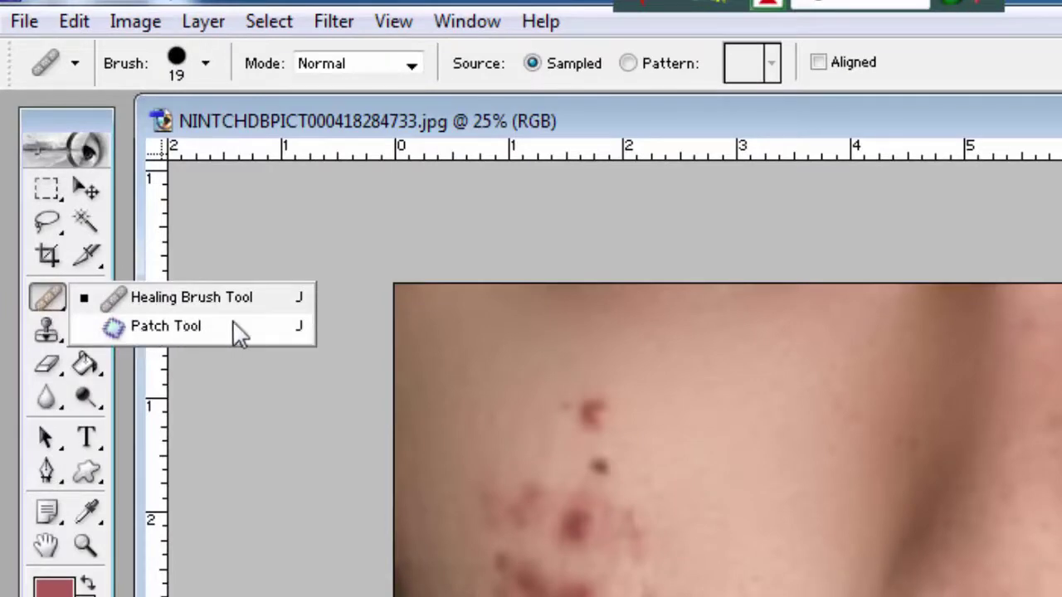
left_click(199, 326)
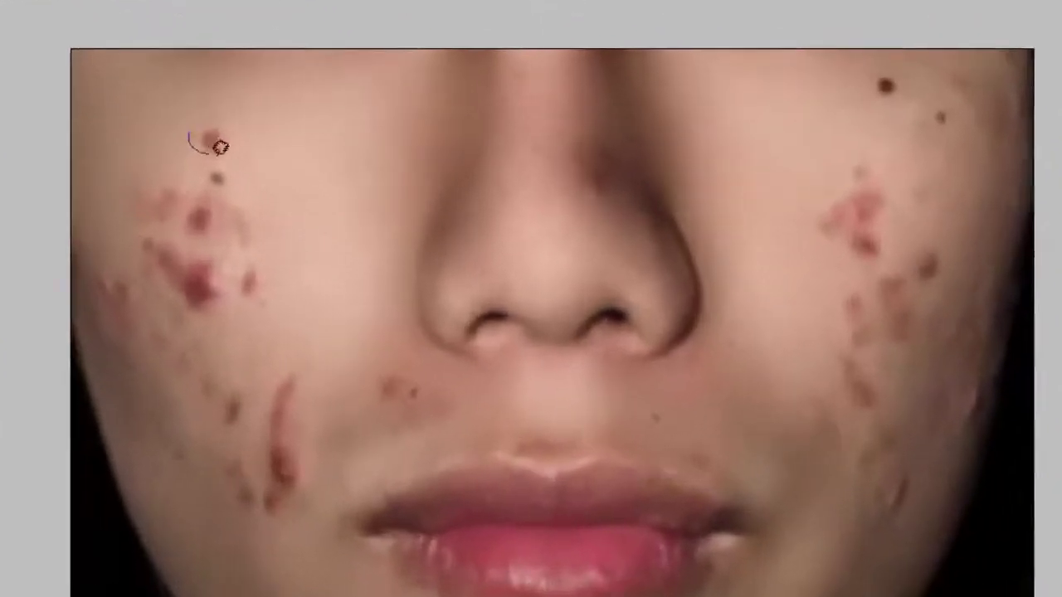
Patch the upper left-cheek acne spots with nearby clean skin
mouse_move(220, 147)
left_mouse_down()
mouse_move(179, 79)
mouse_move(139, 93)
left_mouse_up()
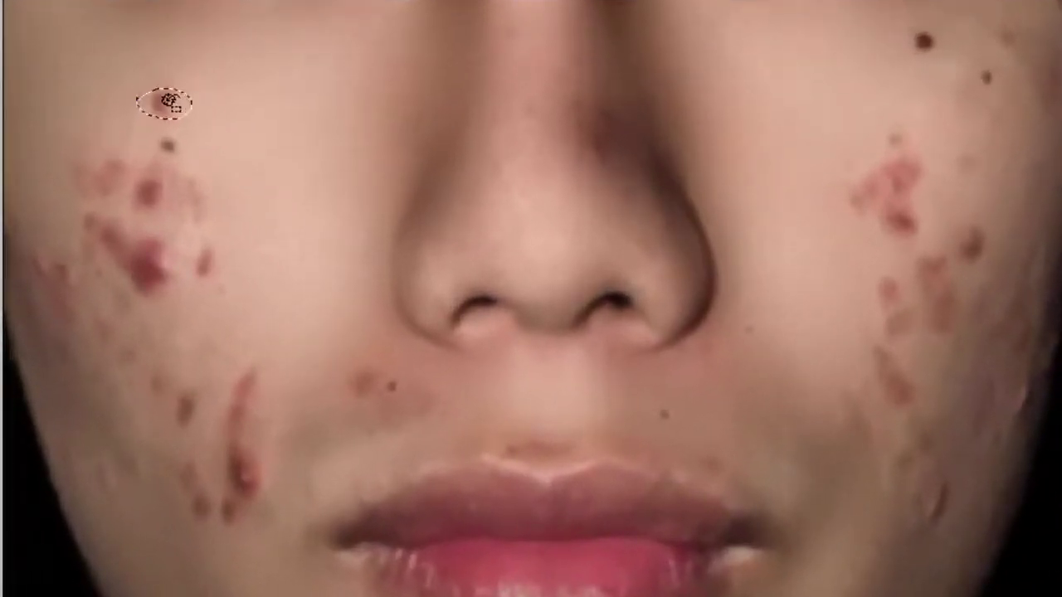
left_click_drag(214, 98, 216, 96)
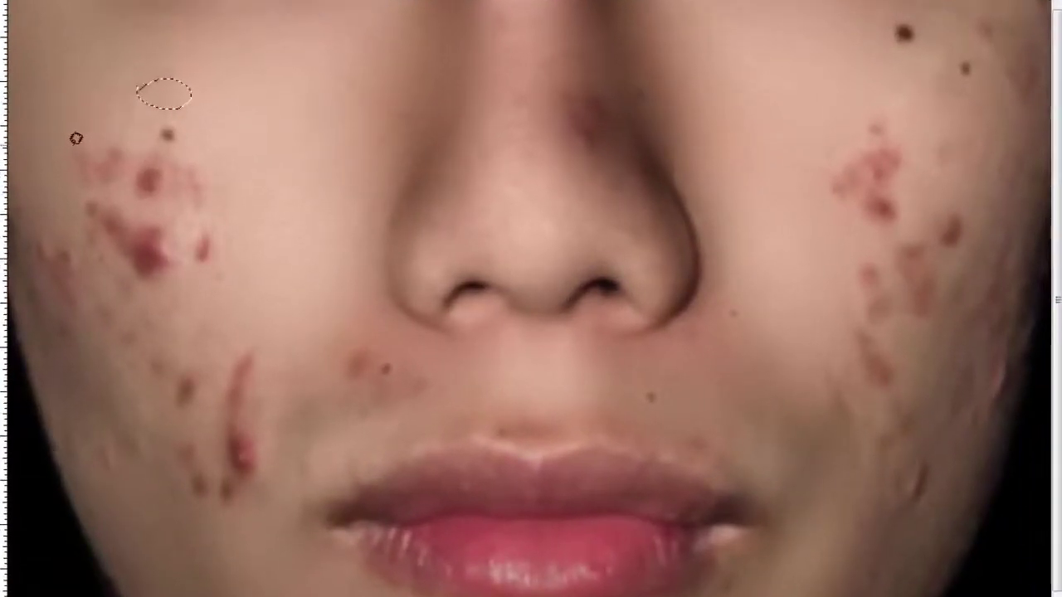
left_click_drag(68, 146, 69, 147)
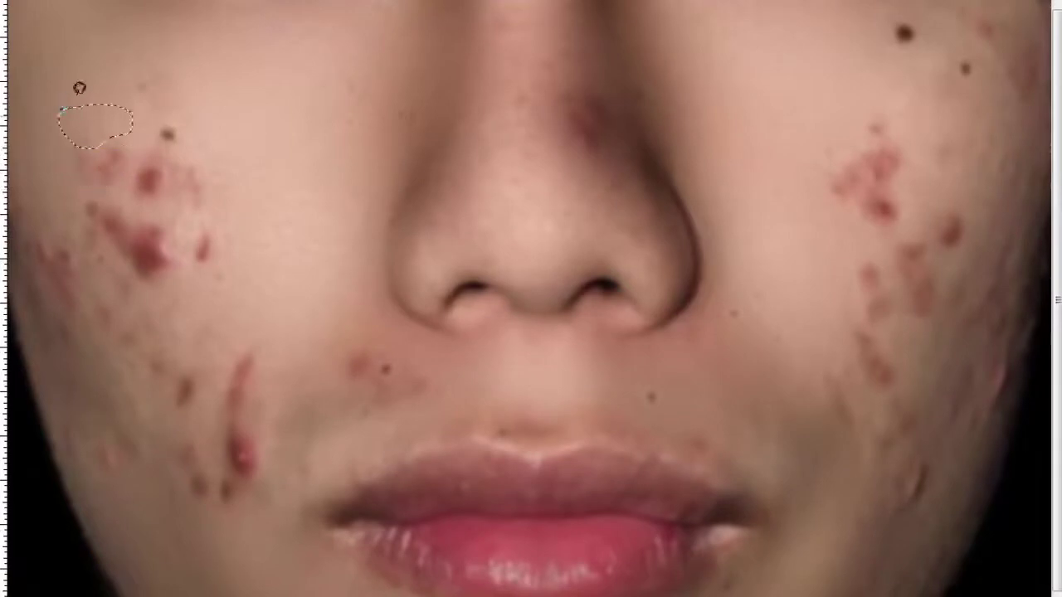
left_click_drag(137, 137, 160, 202)
left_click_drag(170, 112, 161, 118)
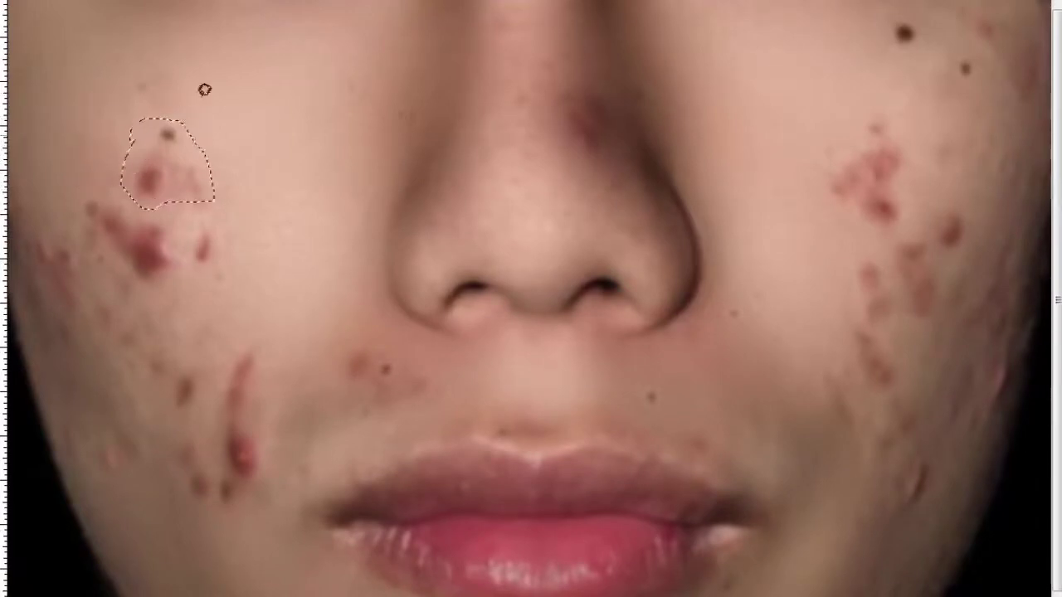
left_click_drag(147, 157, 197, 87)
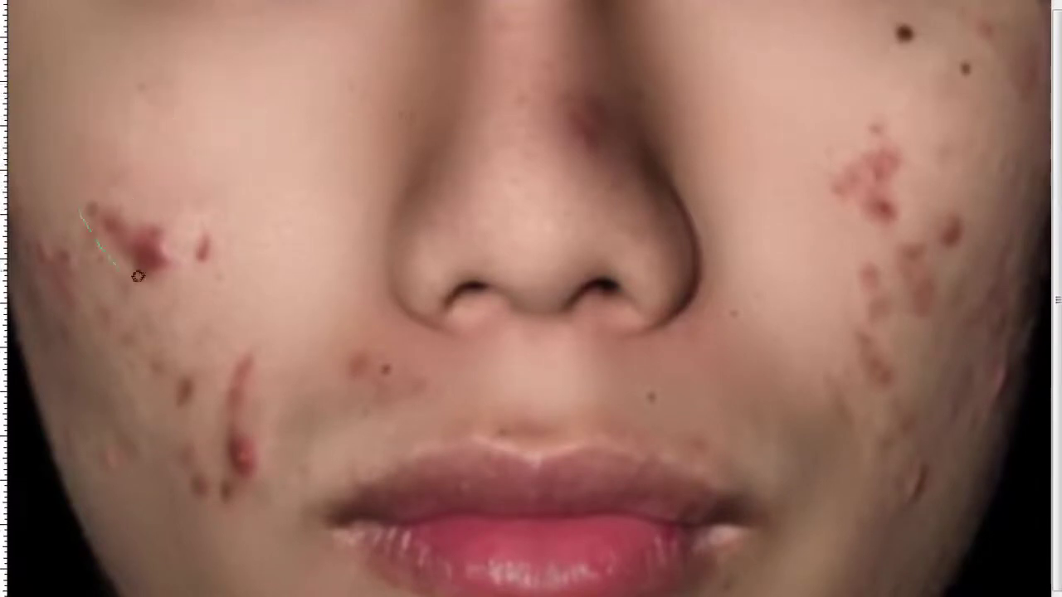
left_click_drag(136, 272, 96, 207)
left_click_drag(116, 254, 141, 119)
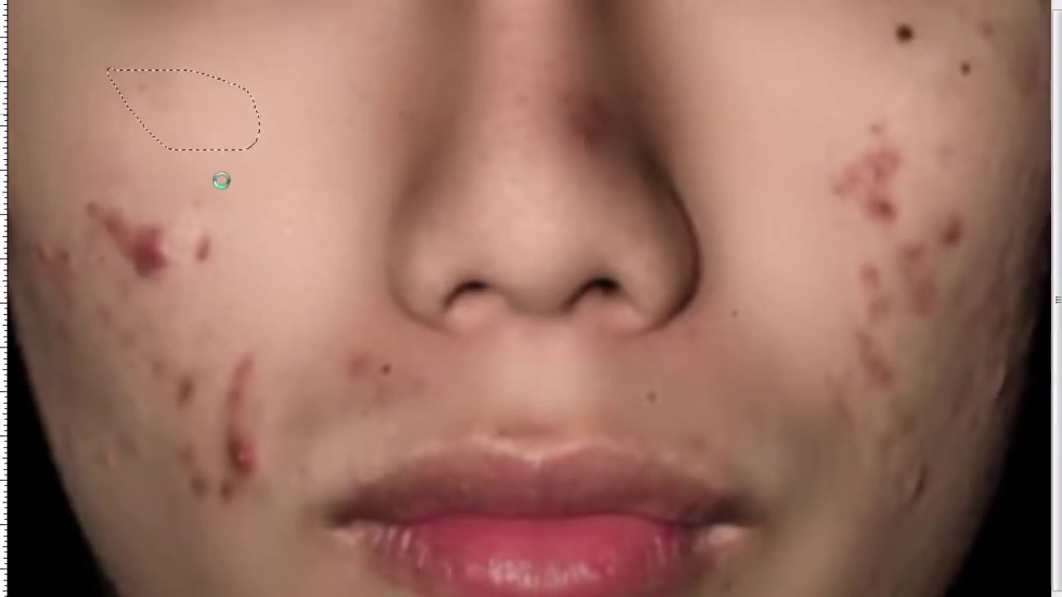
Patch the outer and lower left-cheek spots and the scar, then outline the spot beside the nose
left_click_drag(31, 247, 131, 375)
left_click_drag(104, 267, 218, 125)
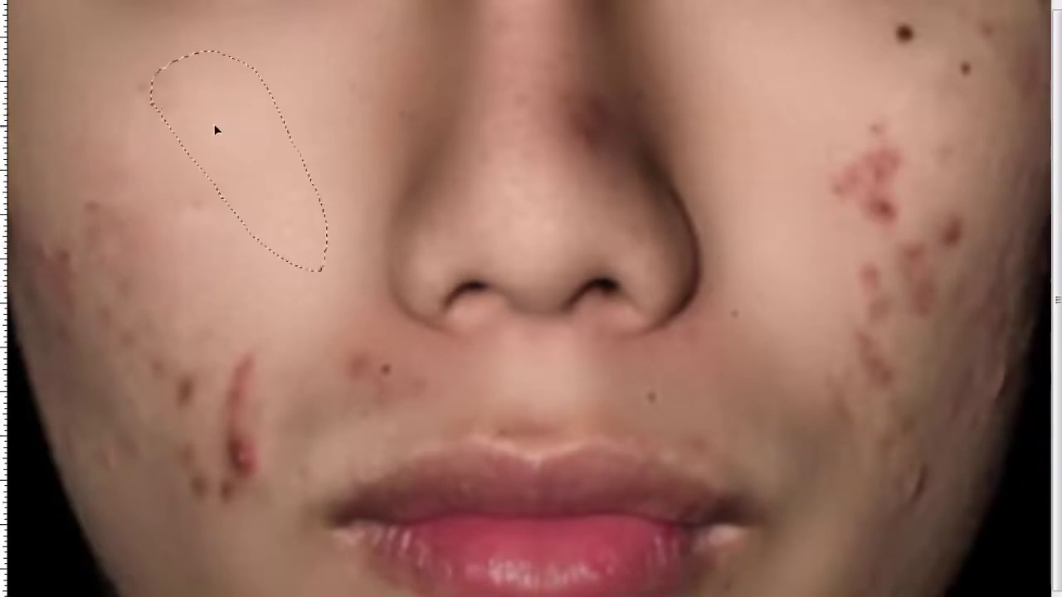
left_click_drag(45, 324, 50, 320)
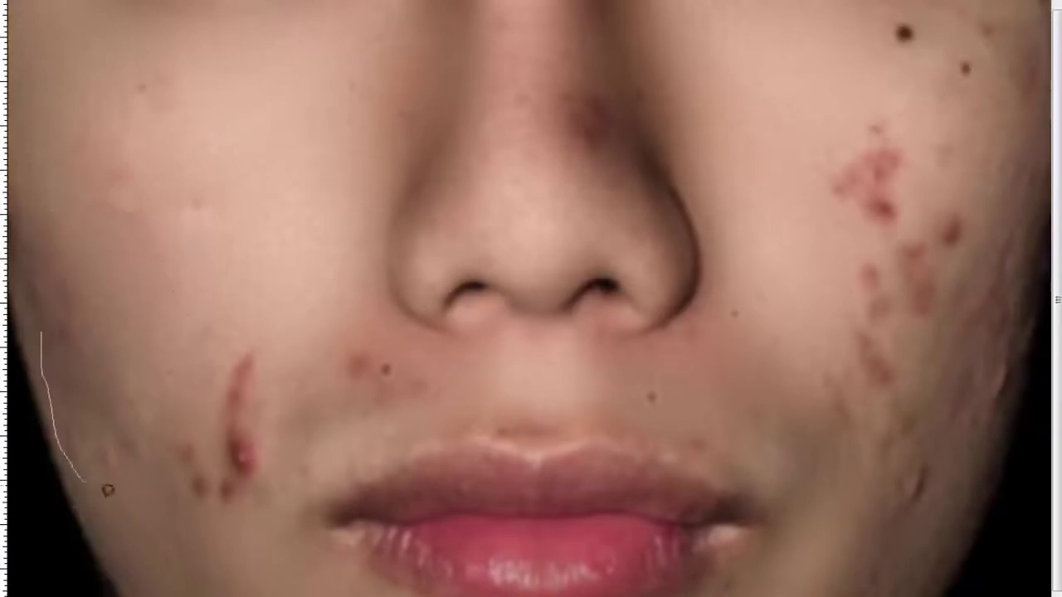
left_click_drag(100, 398, 170, 120)
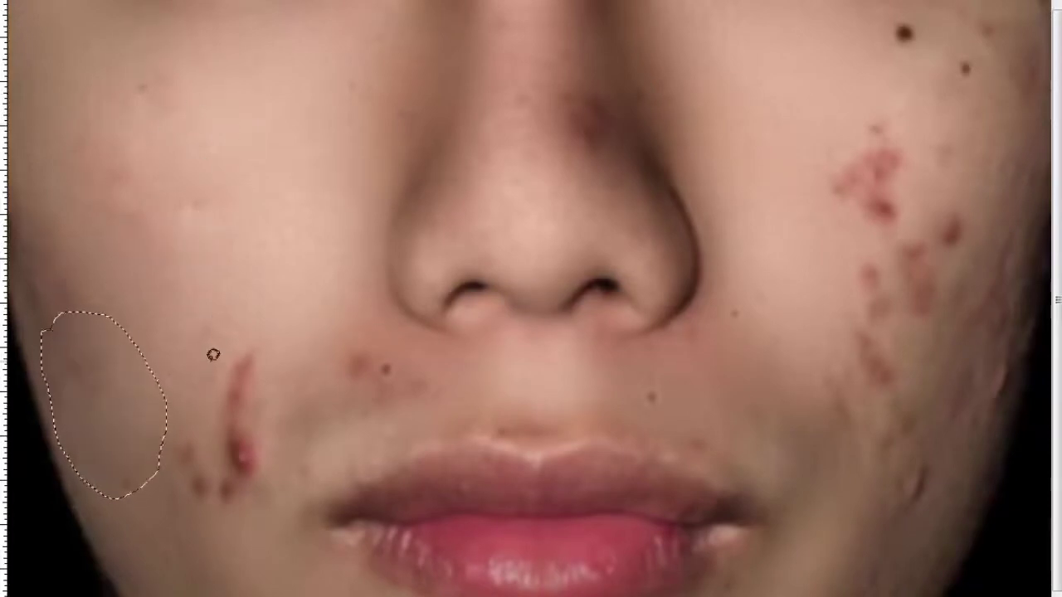
left_click_drag(217, 340, 223, 339)
left_click_drag(209, 392, 170, 145)
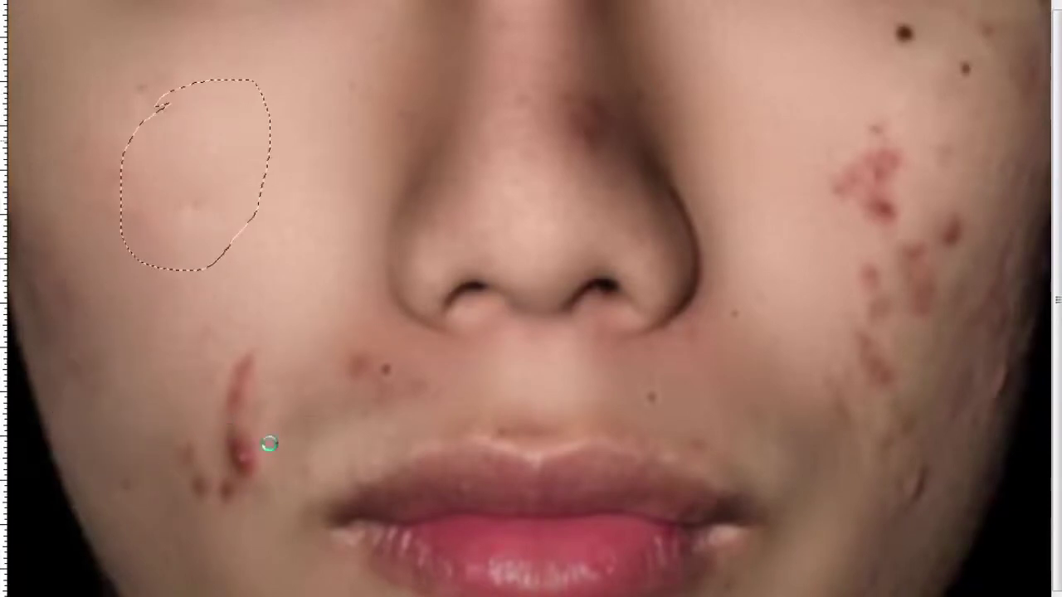
left_click_drag(356, 350, 129, 478)
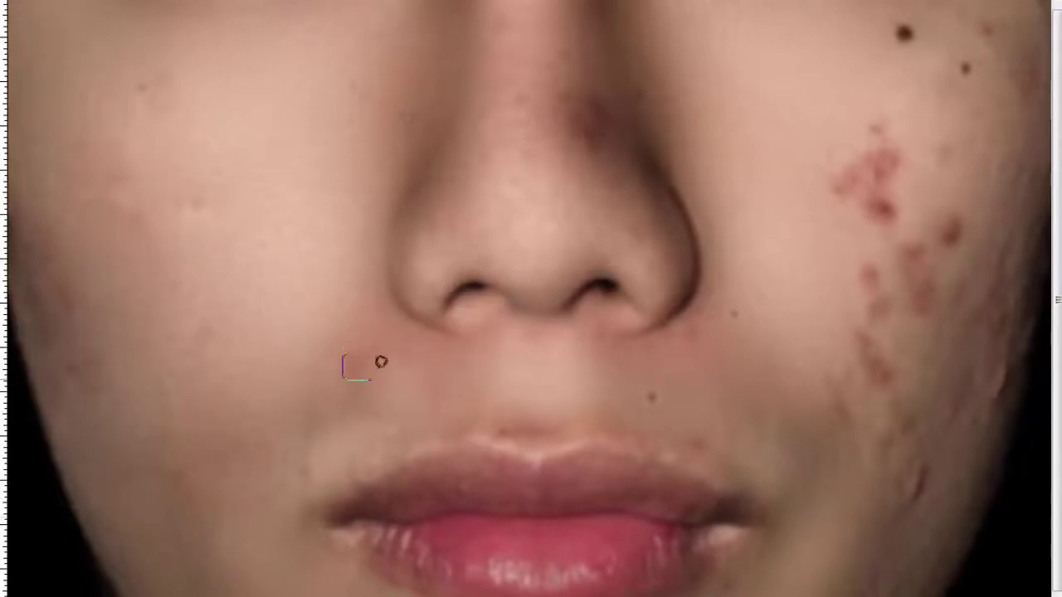
Patch the dark moles and acne cluster on the right cheek, then deselect
left_click_drag(987, 81, 890, 18)
left_click_drag(967, 54, 788, 66)
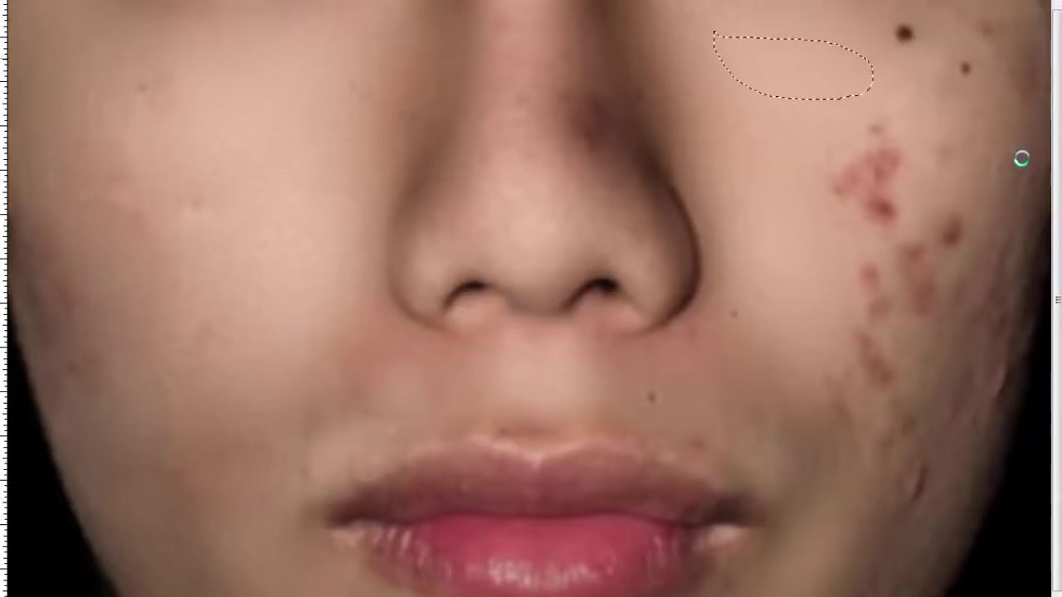
left_click_drag(870, 111, 865, 116)
left_click_drag(886, 177, 780, 119)
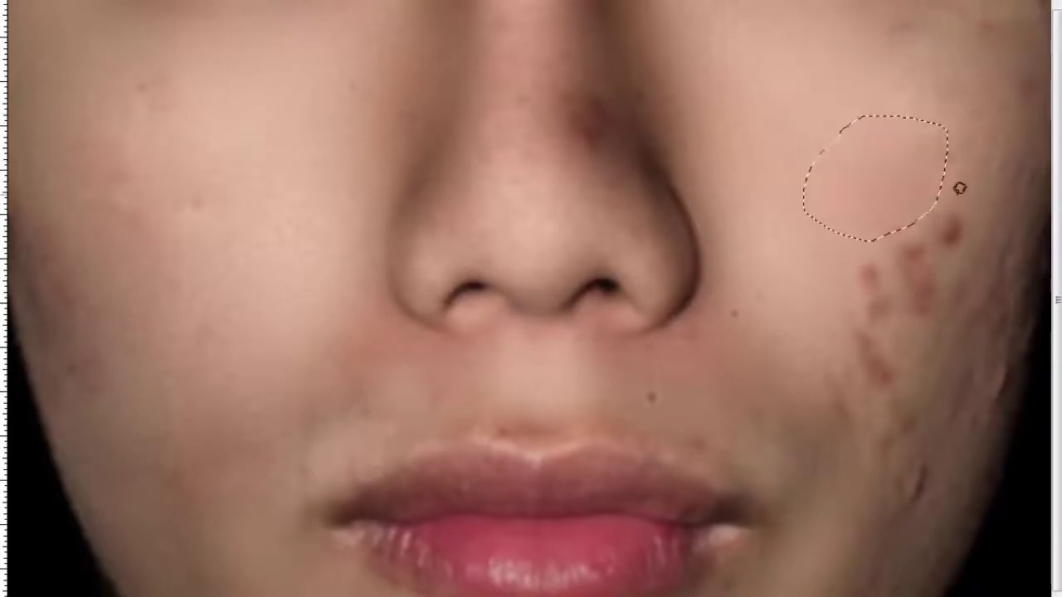
mouse_move(954, 190)
left_mouse_down()
mouse_move(984, 308)
mouse_move(954, 199)
left_mouse_up()
left_click_drag(962, 299, 845, 119)
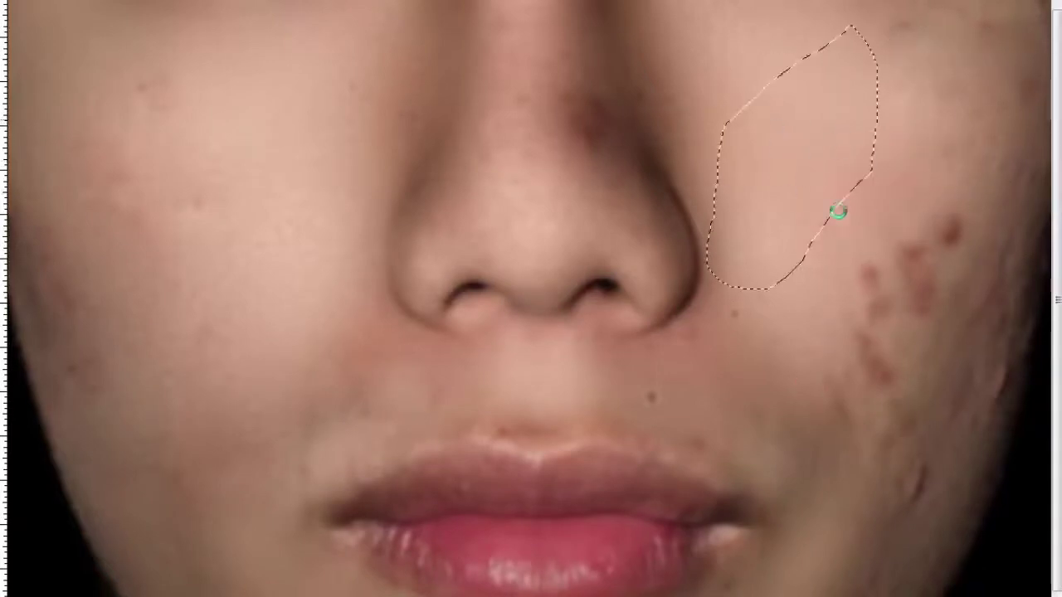
key("ctrl+d")
Patch the remaining right-cheek acne with clean skin and outline one more blemish
left_click_drag(880, 502, 972, 343)
mouse_move(847, 218)
left_mouse_down()
mouse_move(916, 329)
mouse_move(871, 506)
left_mouse_up()
left_click_drag(946, 390, 836, 239)
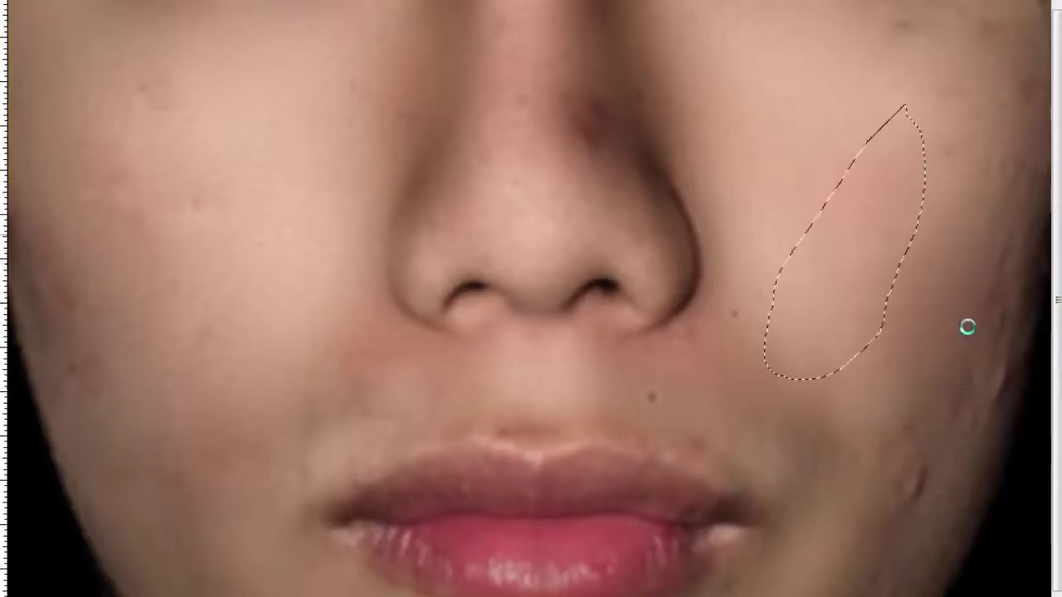
left_click_drag(555, 81, 547, 85)
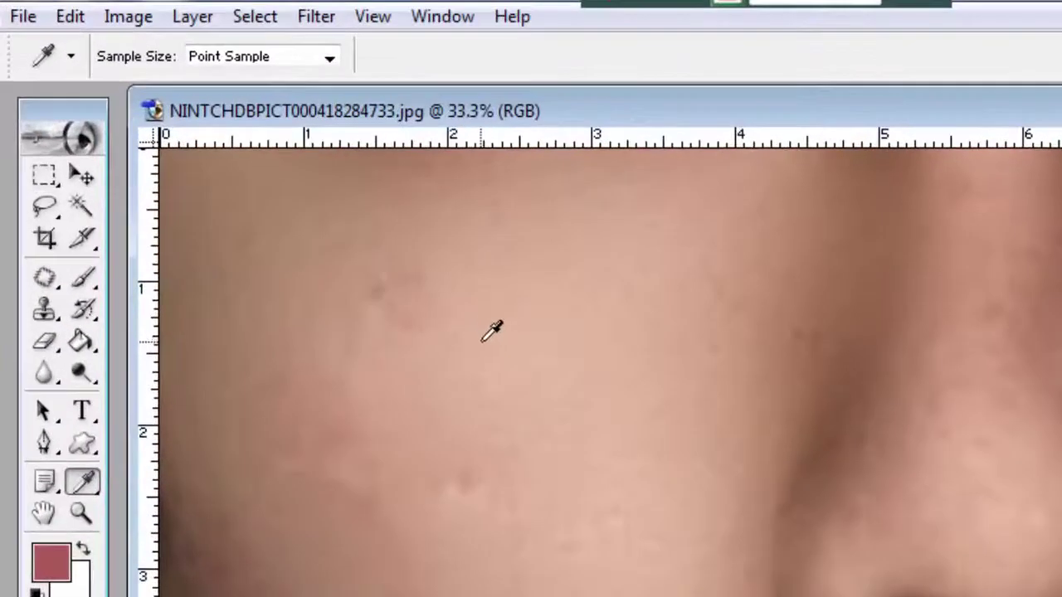
Sample the cheek skin tone and set up a soft brush at 17% opacity
left_click(483, 340)
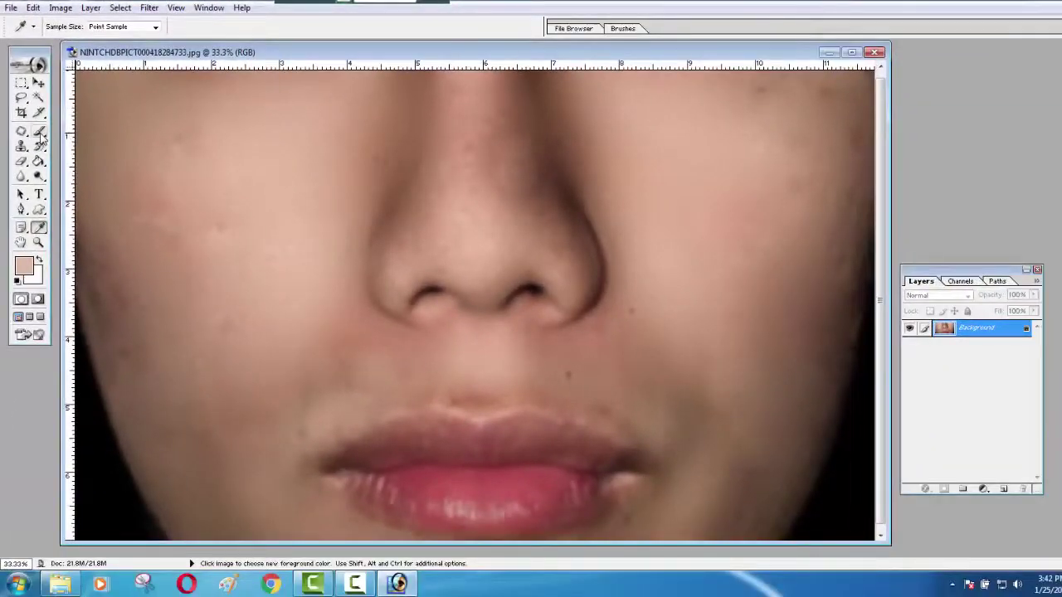
left_click(39, 133)
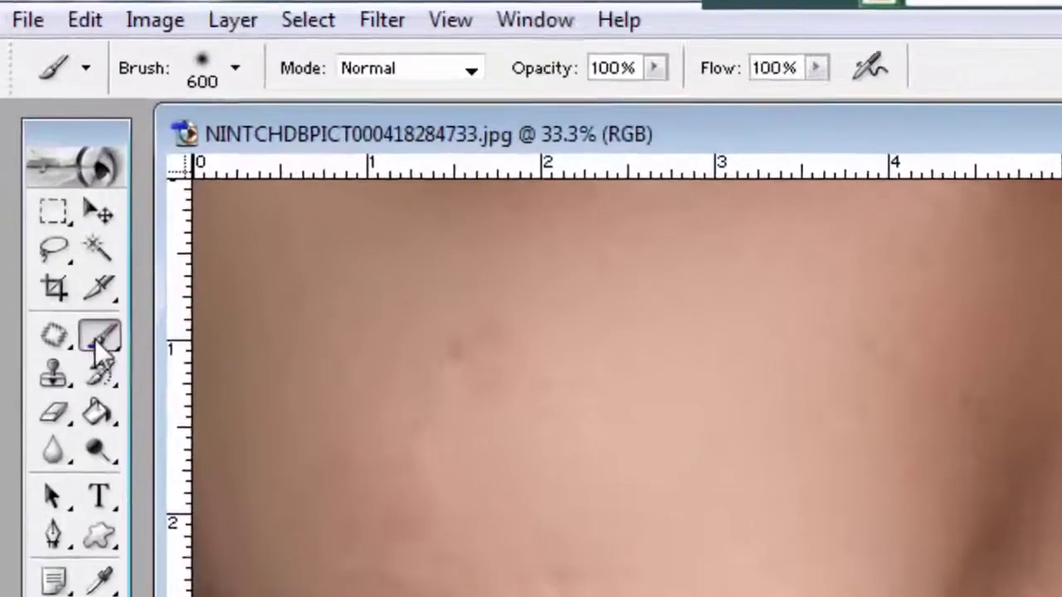
left_click(38, 132)
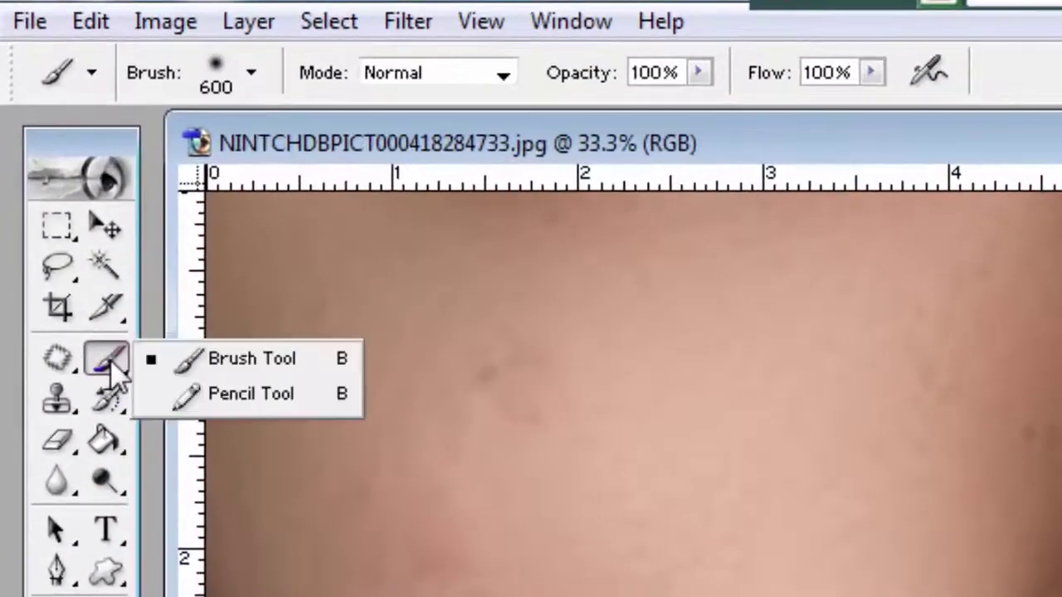
left_click(296, 365)
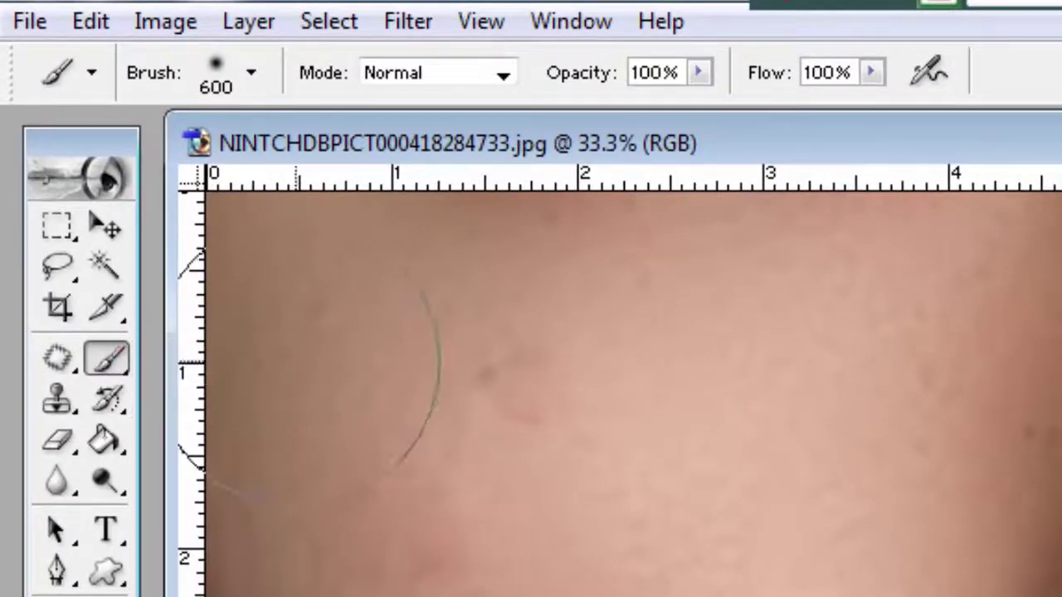
left_click(700, 71)
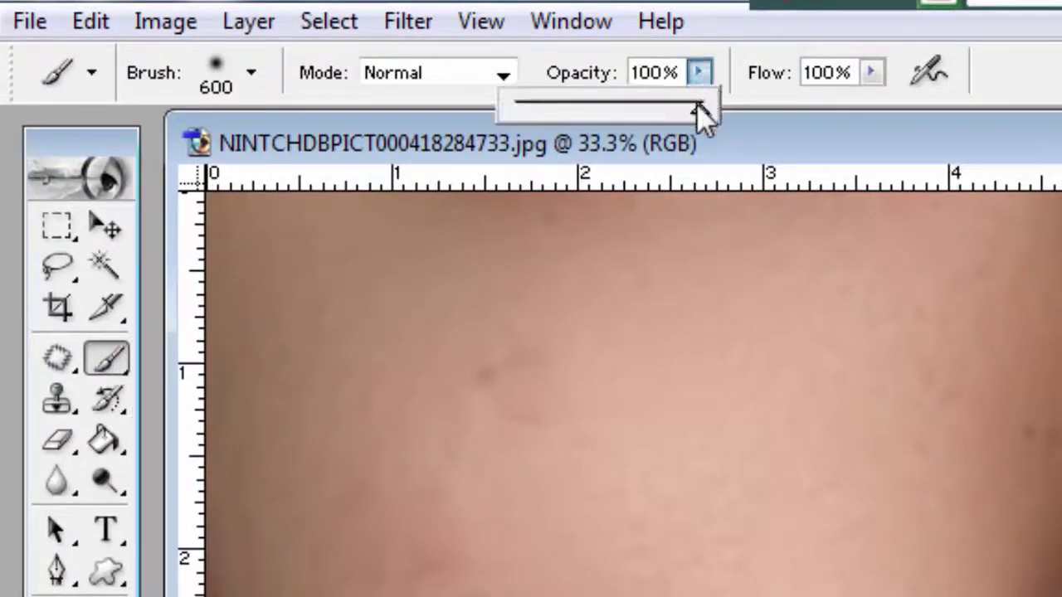
left_click_drag(701, 105, 546, 110)
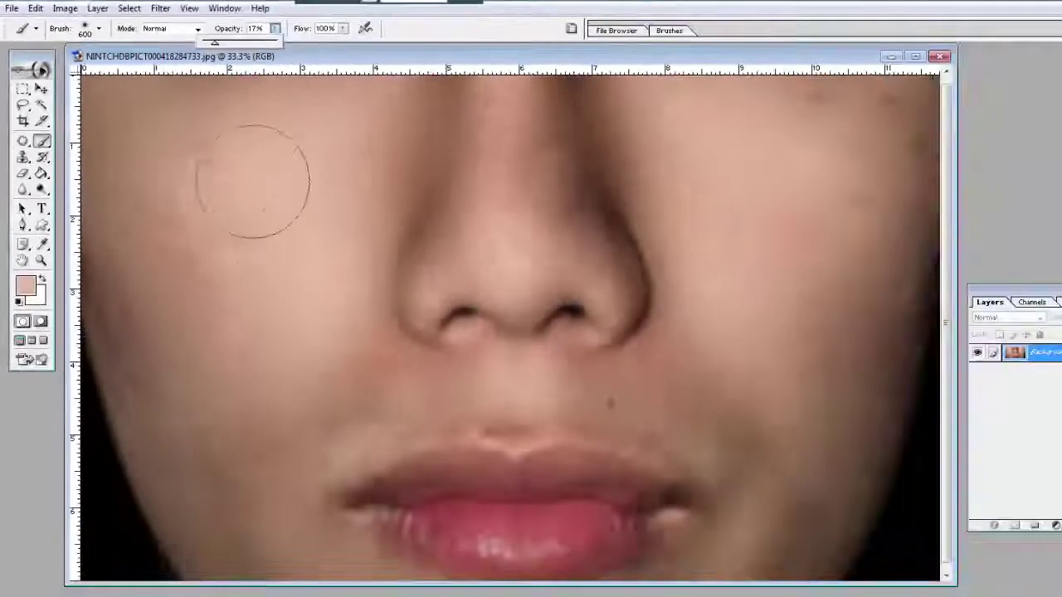
Brush faint 17% skin-tone strokes over the cheek to even out the complexion
left_click(224, 232)
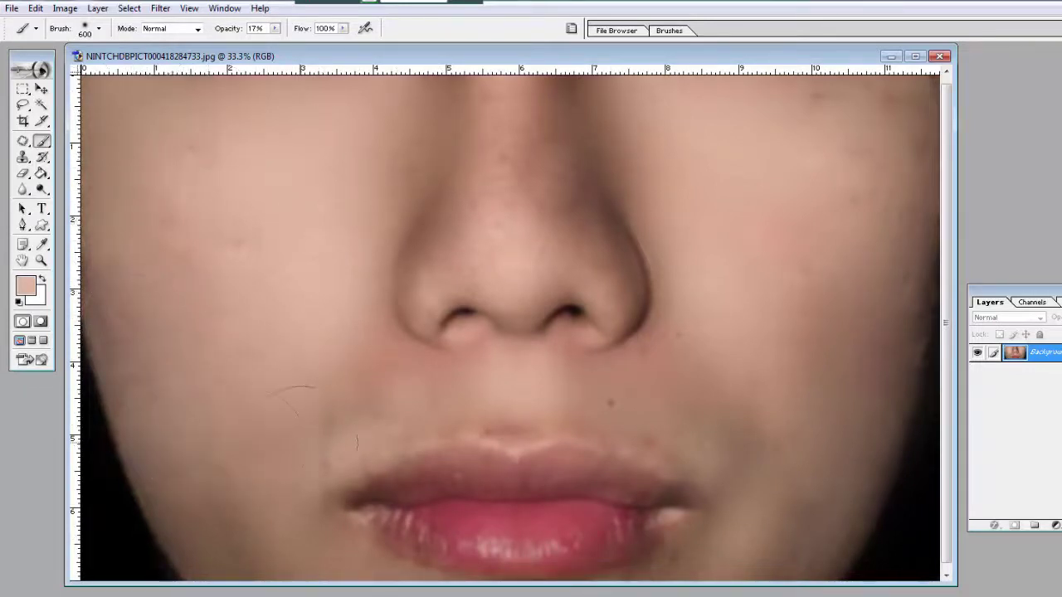
left_click_drag(701, 477, 768, 456)
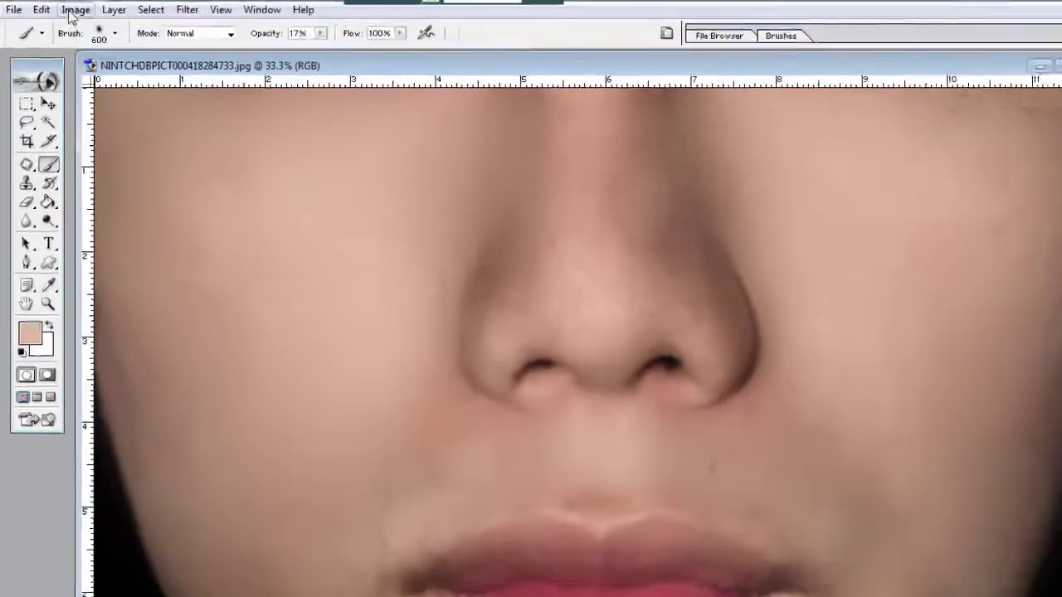
left_click(73, 11)
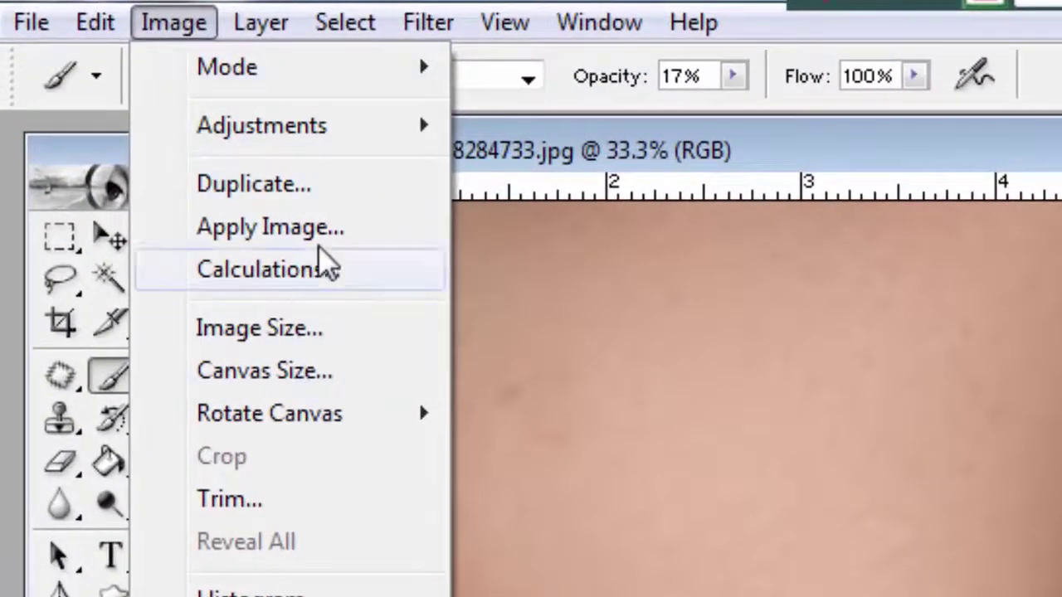
mouse_move(262, 125)
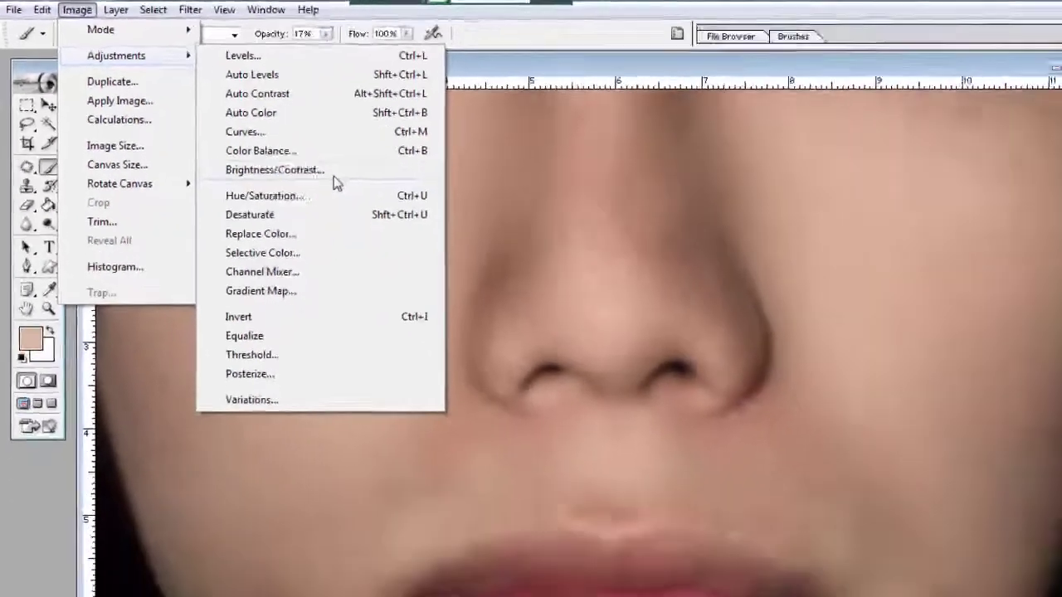
Apply Brightness/Contrast with brightness +6 and contrast +10
left_click(334, 172)
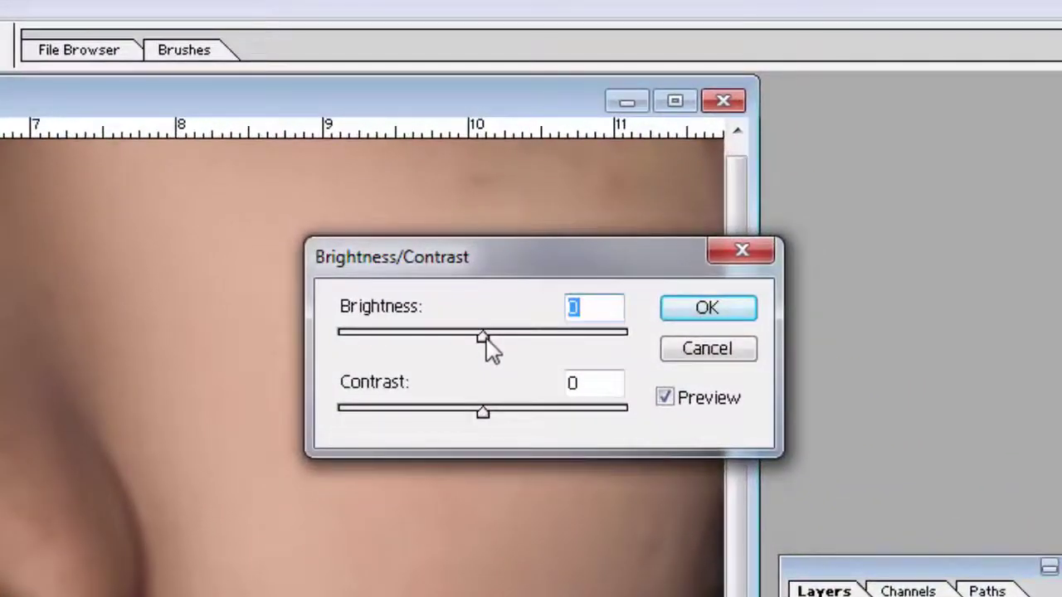
left_click_drag(483, 338, 491, 338)
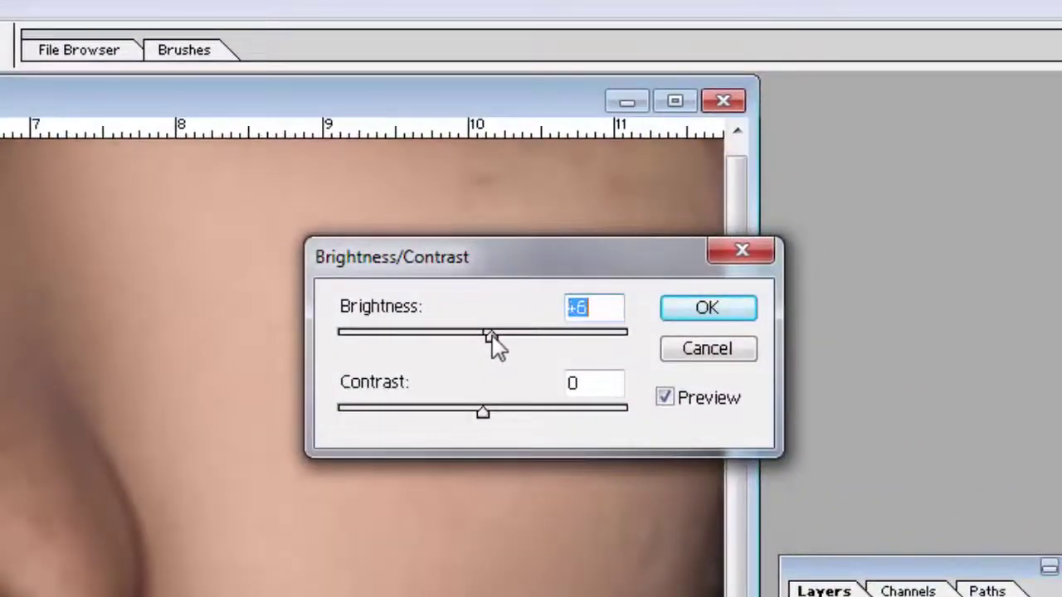
mouse_move(481, 413)
left_mouse_down()
mouse_move(471, 415)
mouse_move(496, 415)
left_mouse_up()
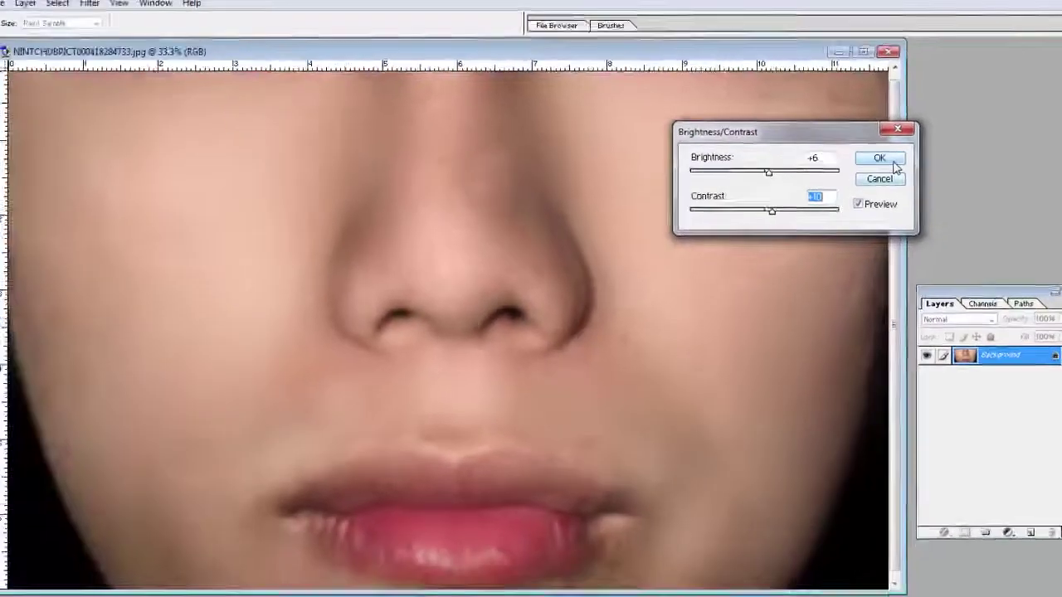
left_click(879, 157)
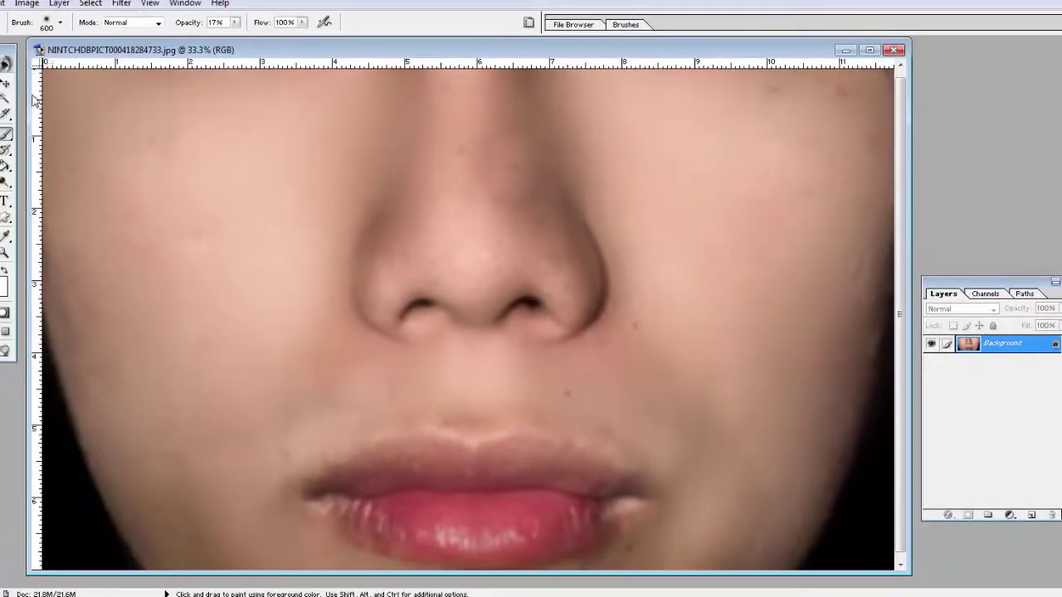
Select the Pen Tool and trace a closed curved path around the lips
key("v")
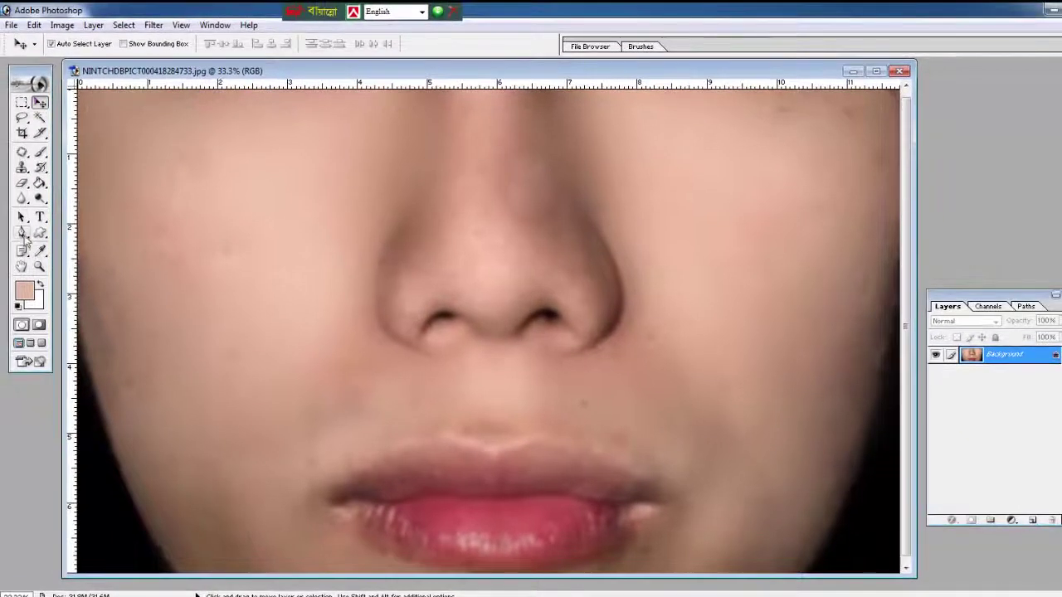
left_click(22, 233)
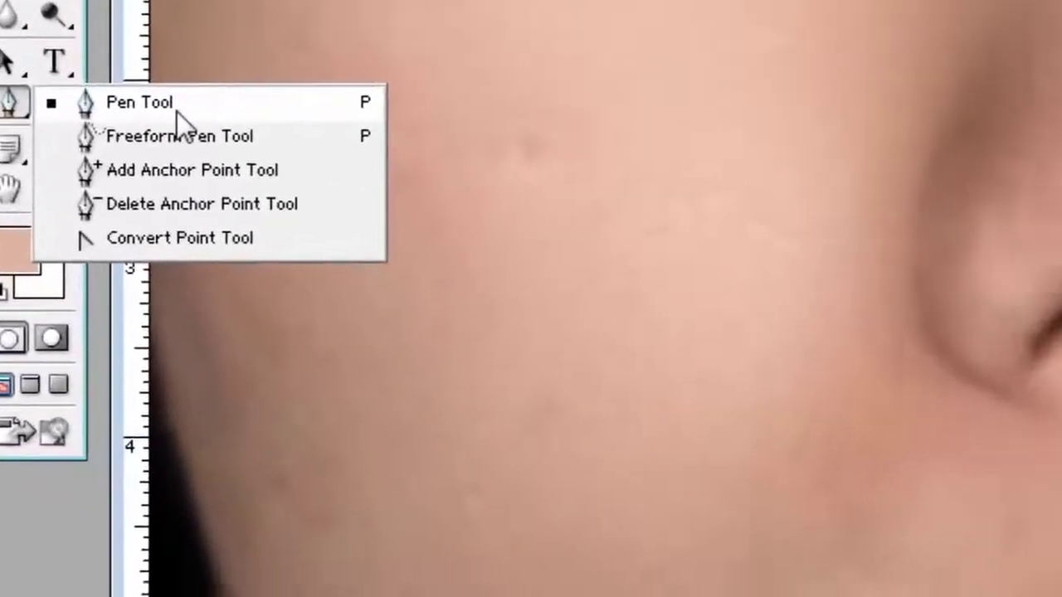
left_click(91, 219)
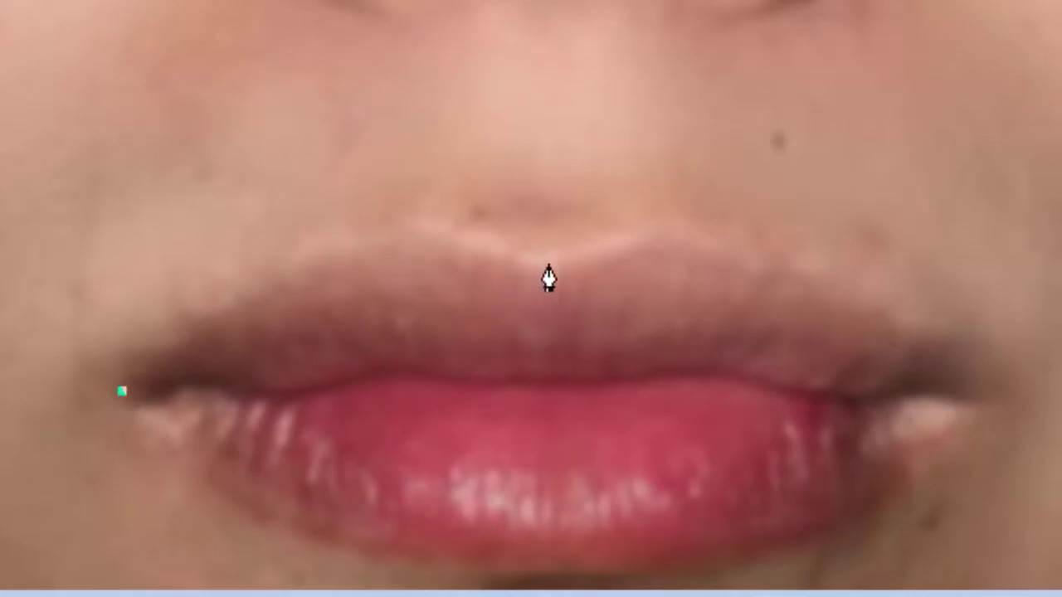
left_click_drag(549, 259, 773, 355)
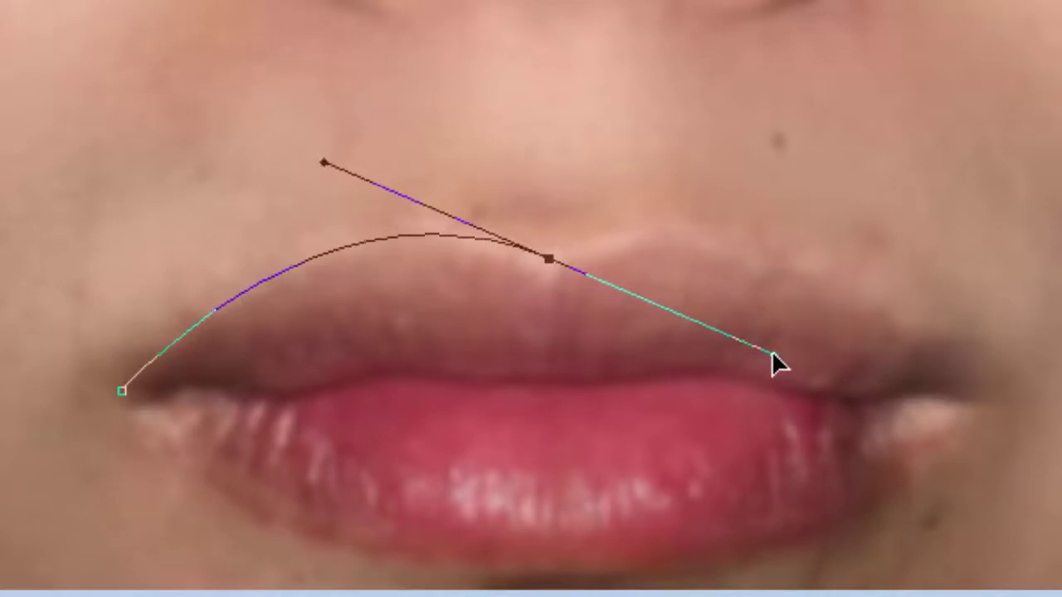
left_click(548, 259, "alt")
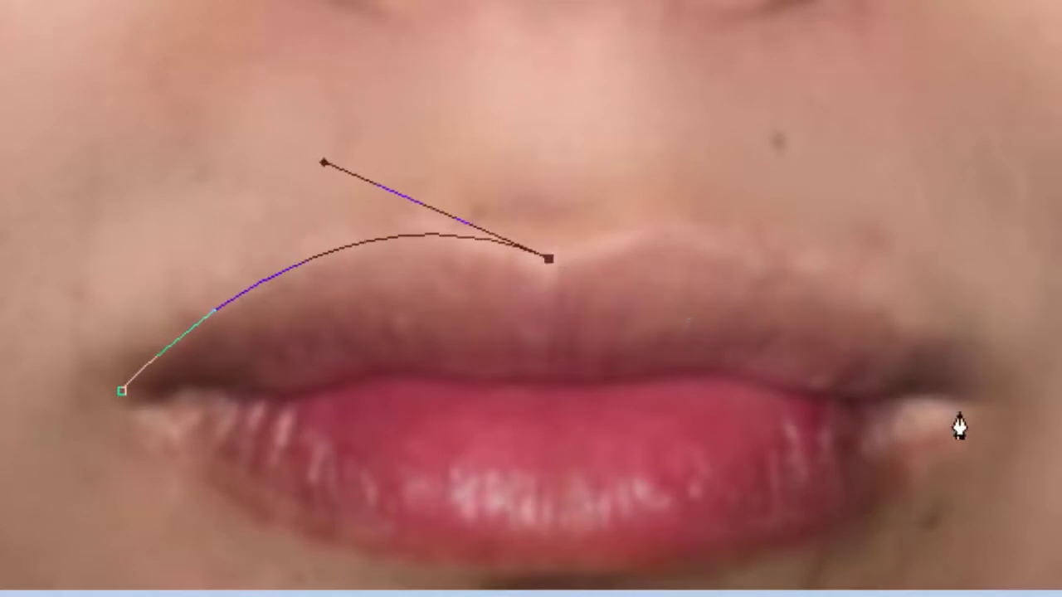
mouse_move(982, 401)
left_mouse_down()
mouse_move(1059, 525)
mouse_move(1061, 548)
left_mouse_up()
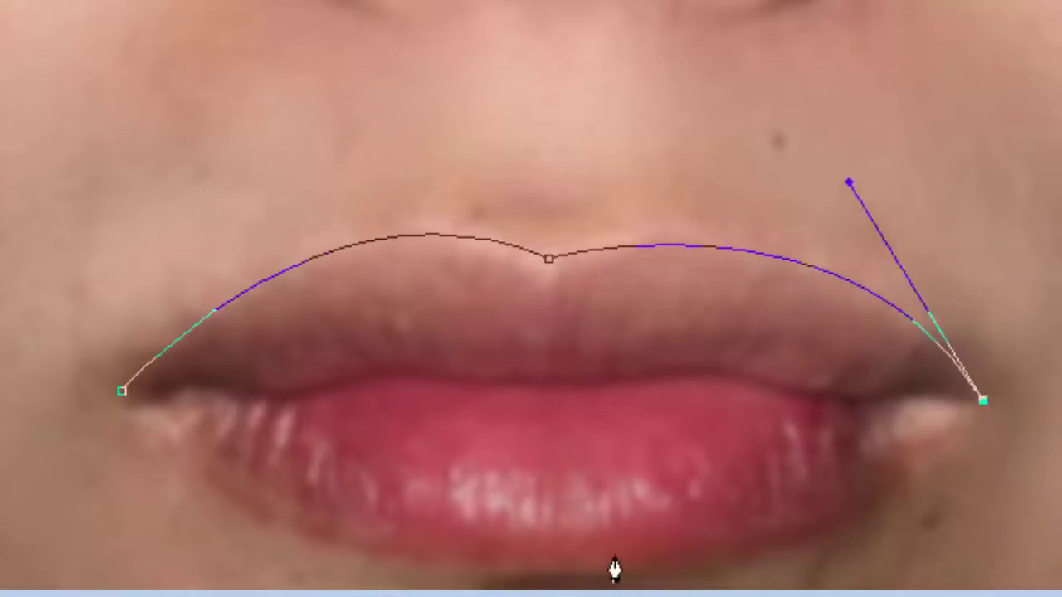
left_click_drag(541, 567, 192, 552)
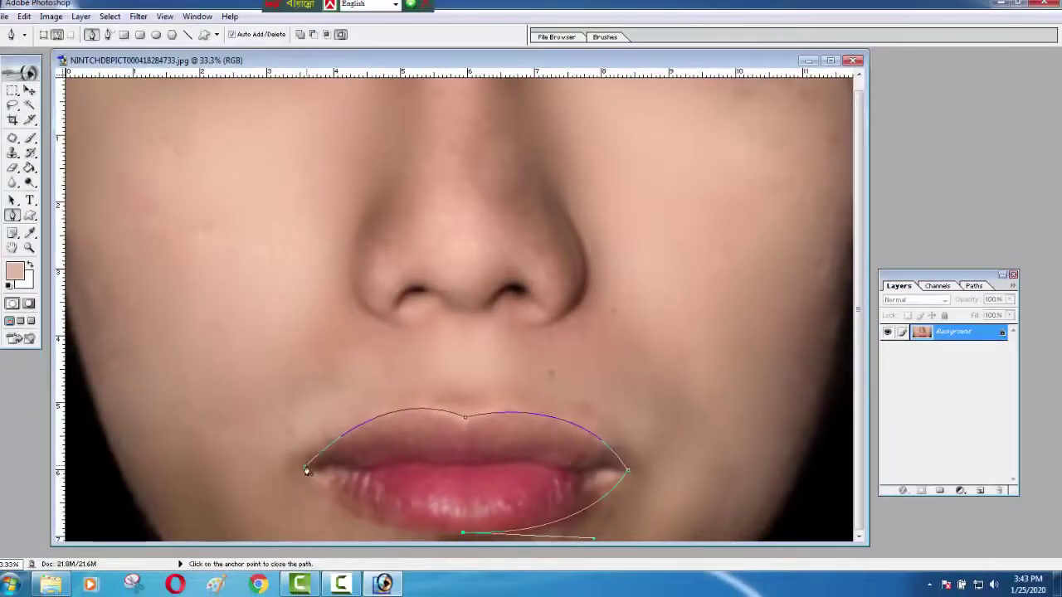
mouse_move(307, 471)
left_mouse_down()
mouse_move(325, 425)
mouse_move(257, 400)
left_mouse_up()
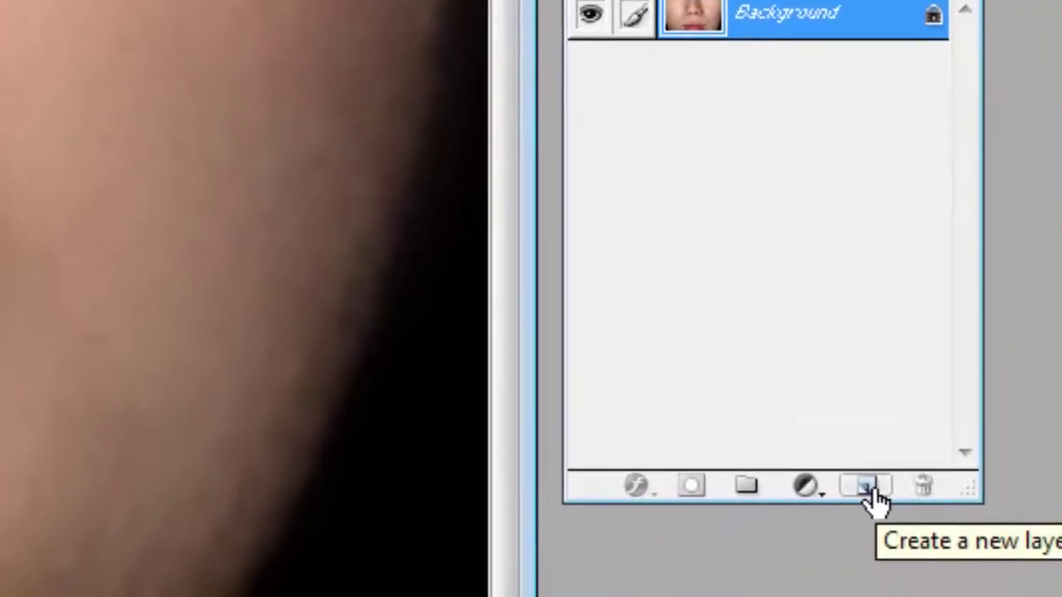
Add an empty Layer 1 above Background and load the lip path as a selection
left_click(874, 490)
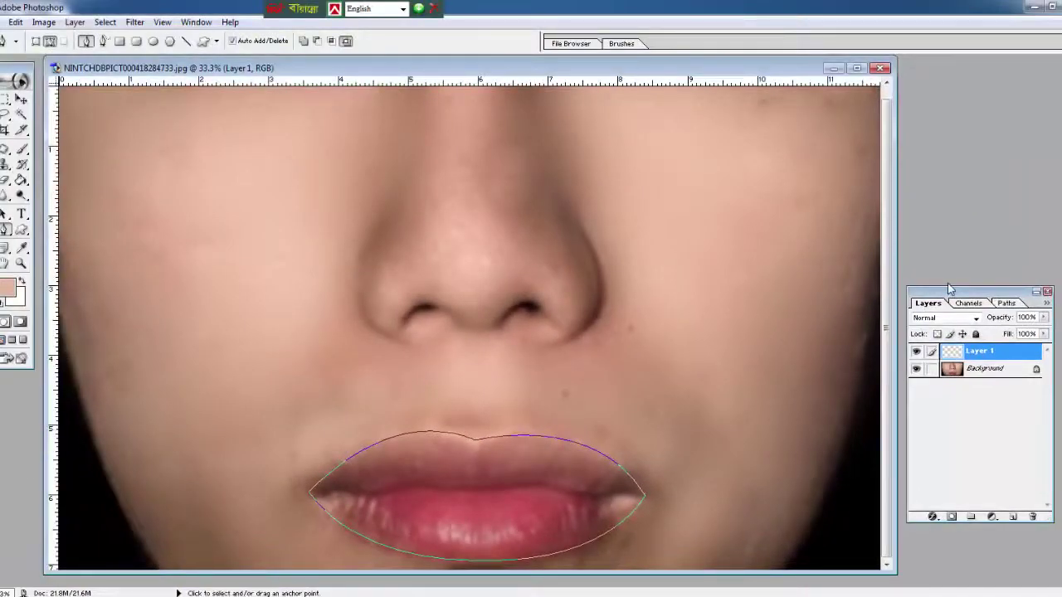
key("ctrl+Return")
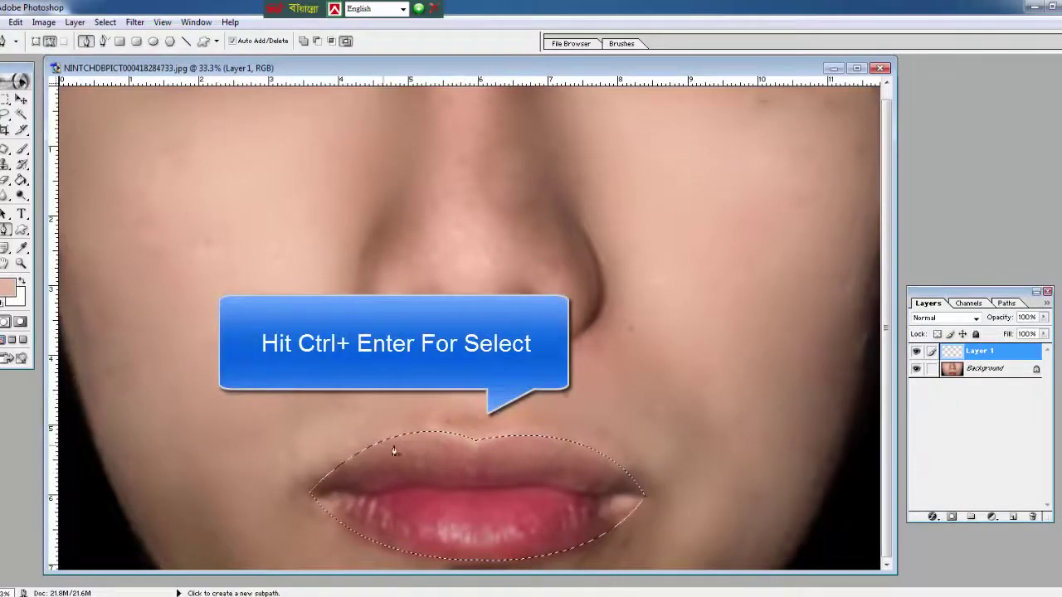
left_click(23, 249)
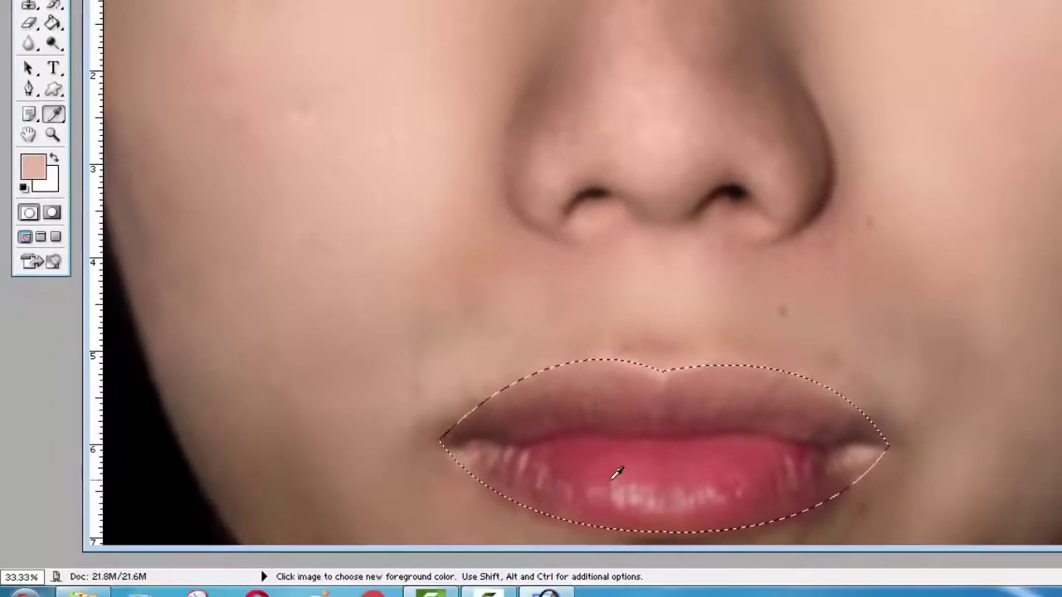
Sample the lip red and paint the lip selection on Layer 1 at 87% brush opacity
left_click(617, 473)
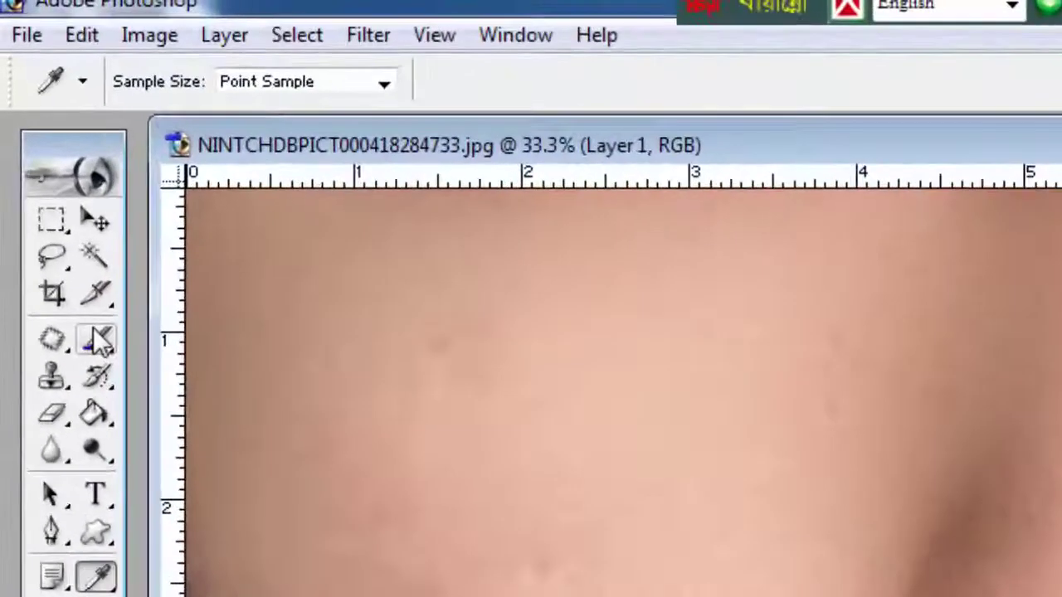
left_click(44, 103)
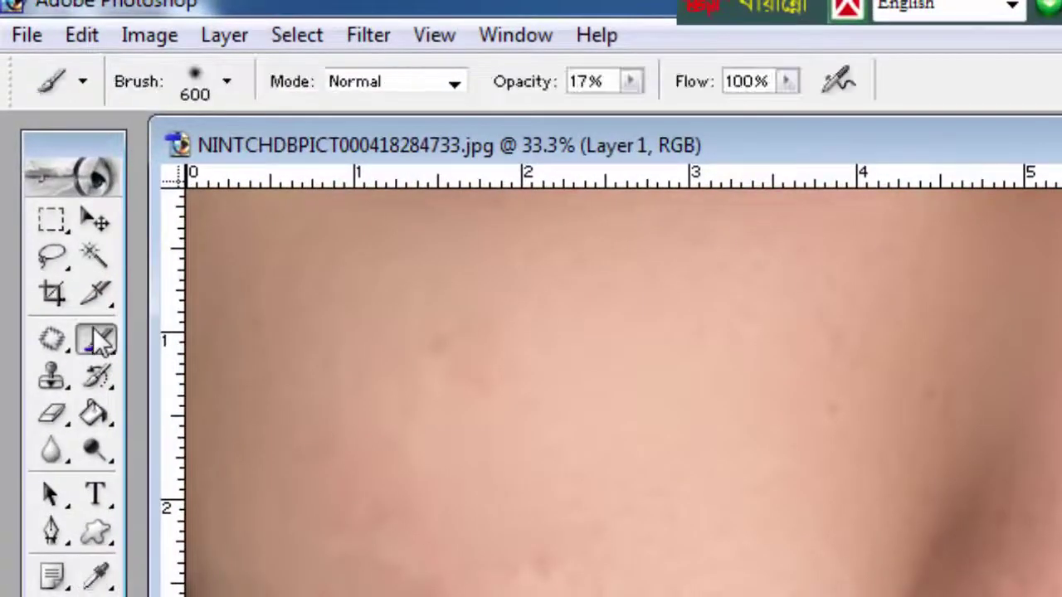
left_click(631, 83)
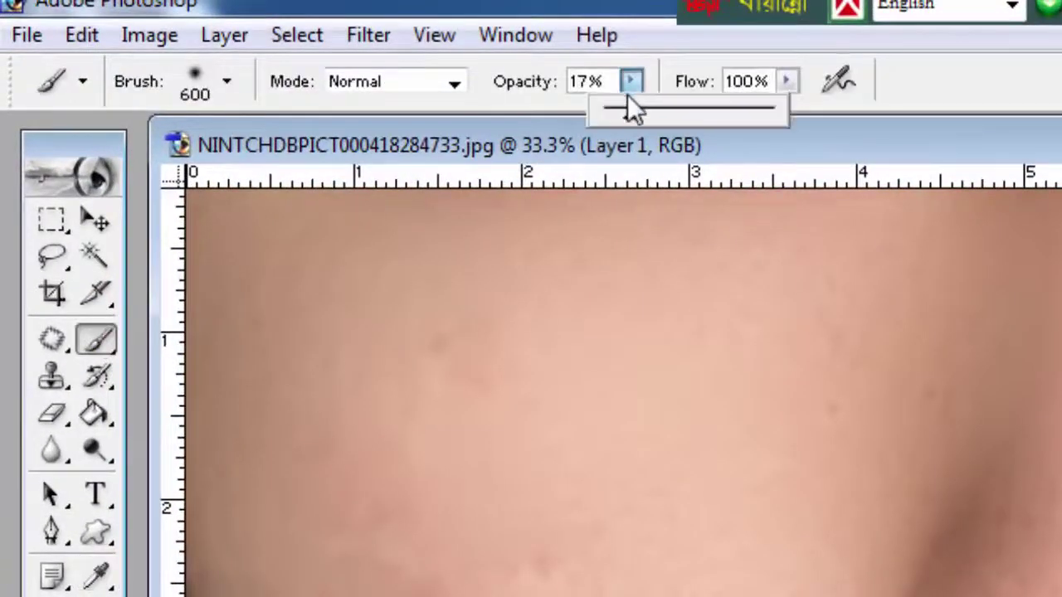
left_click_drag(633, 112, 753, 111)
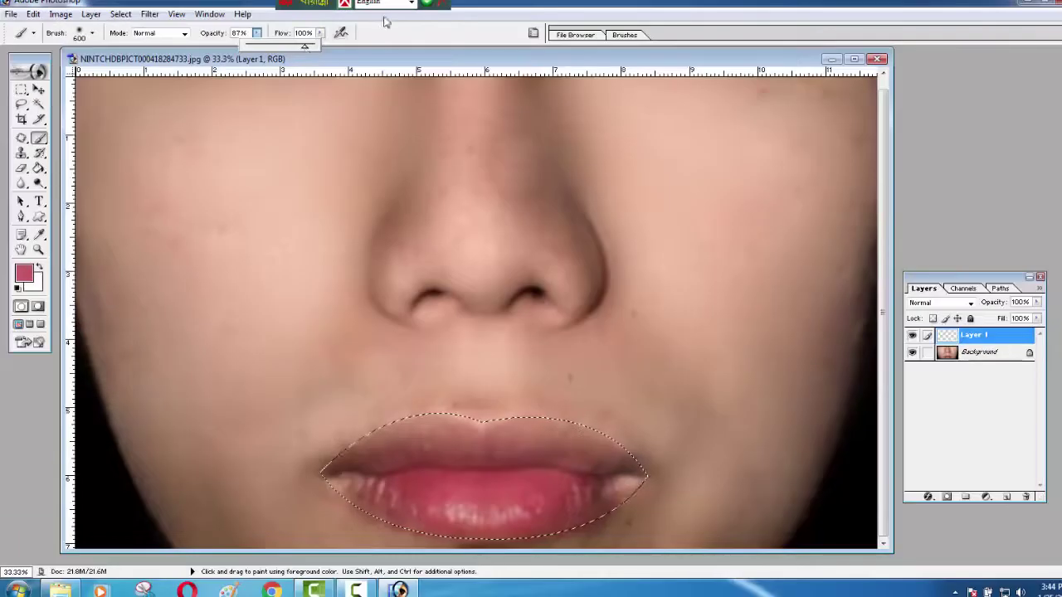
mouse_move(390, 473)
left_mouse_down()
mouse_move(519, 468)
mouse_move(597, 482)
mouse_move(448, 510)
mouse_move(361, 450)
left_mouse_up()
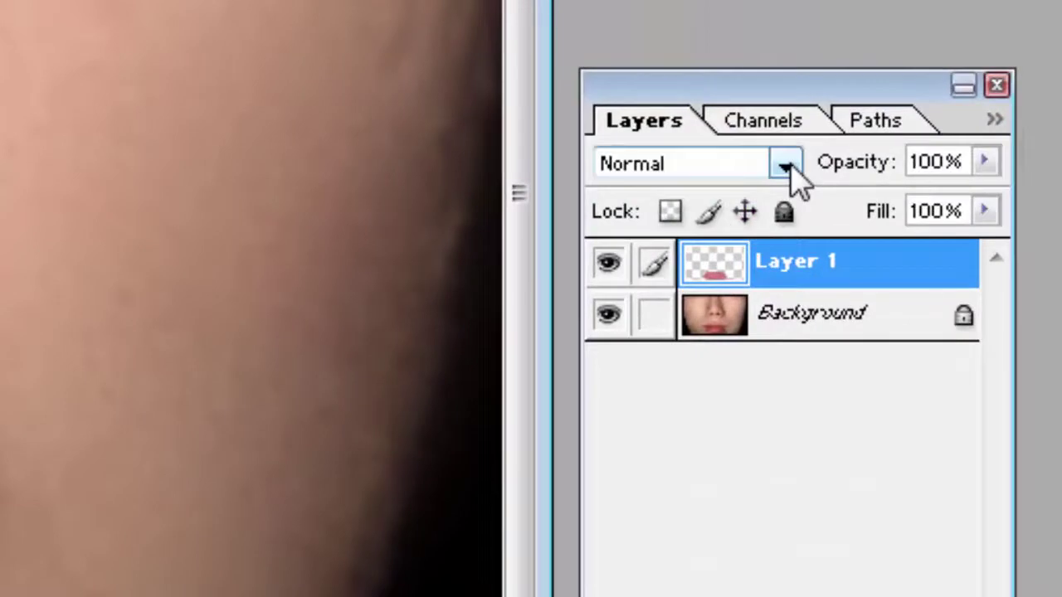
left_click(784, 166)
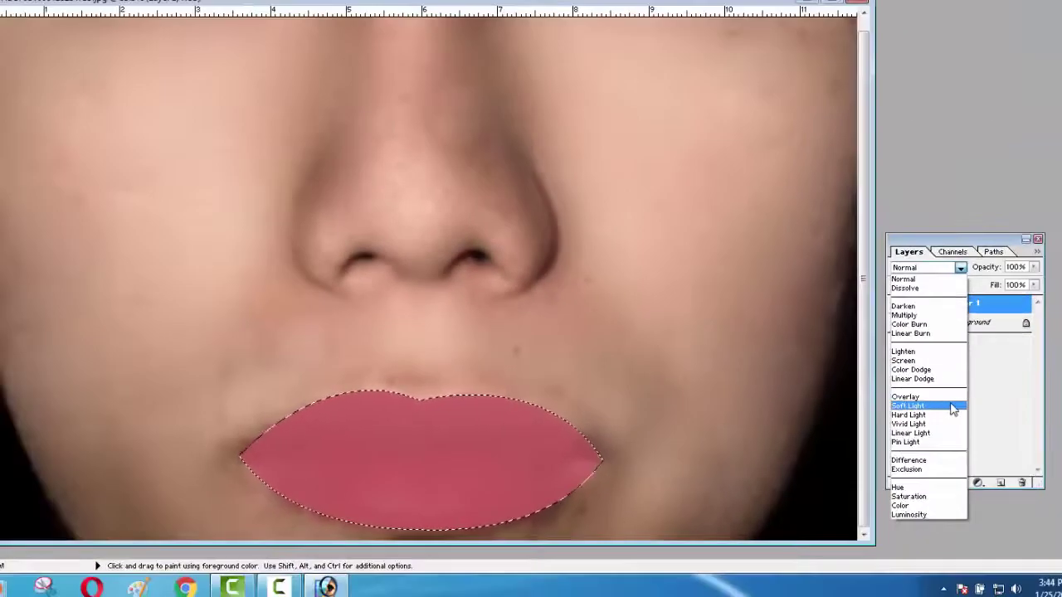
Switch Layer 1 to Soft Light, deselect the lips, and zoom to review the face
left_click(953, 406)
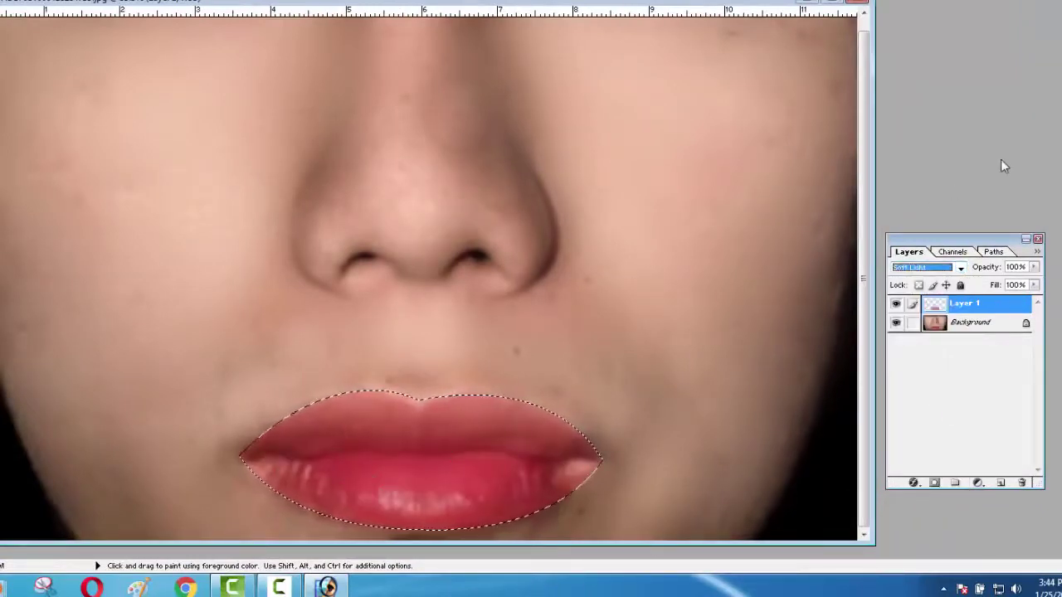
key("ctrl+d")
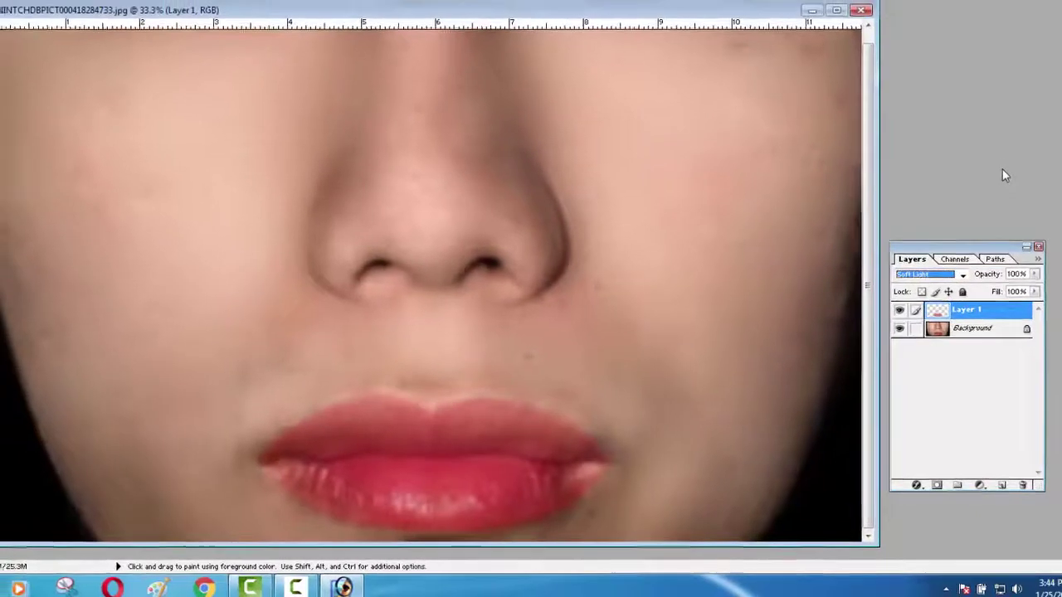
key("ctrl+minus")
key("ctrl+minus")
key("ctrl+minus")
key("ctrl+minus")
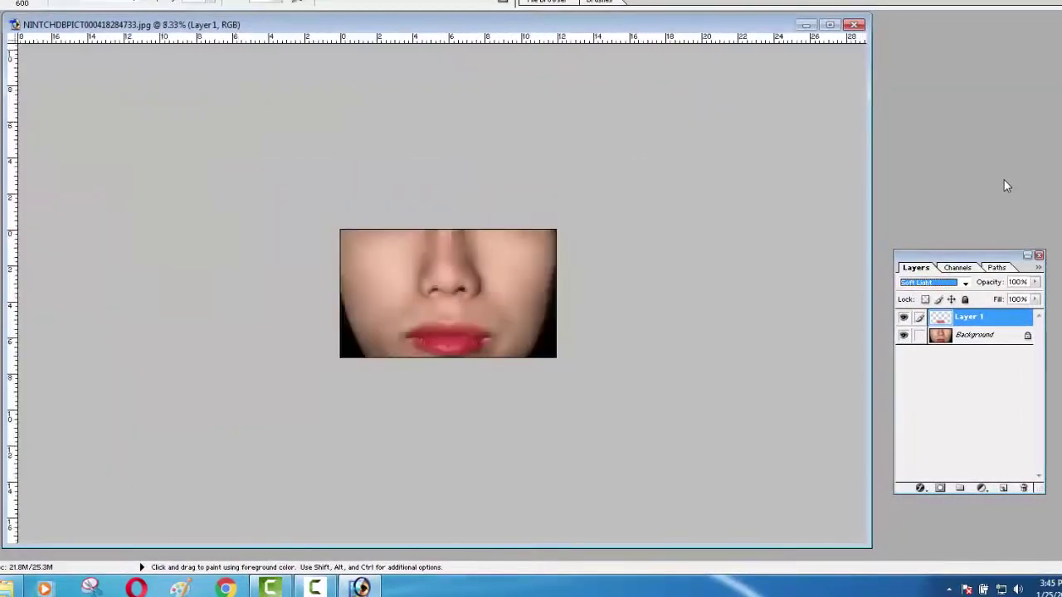
key("ctrl+plus")
key("ctrl+plus")
key("ctrl+plus")
key("ctrl+minus")
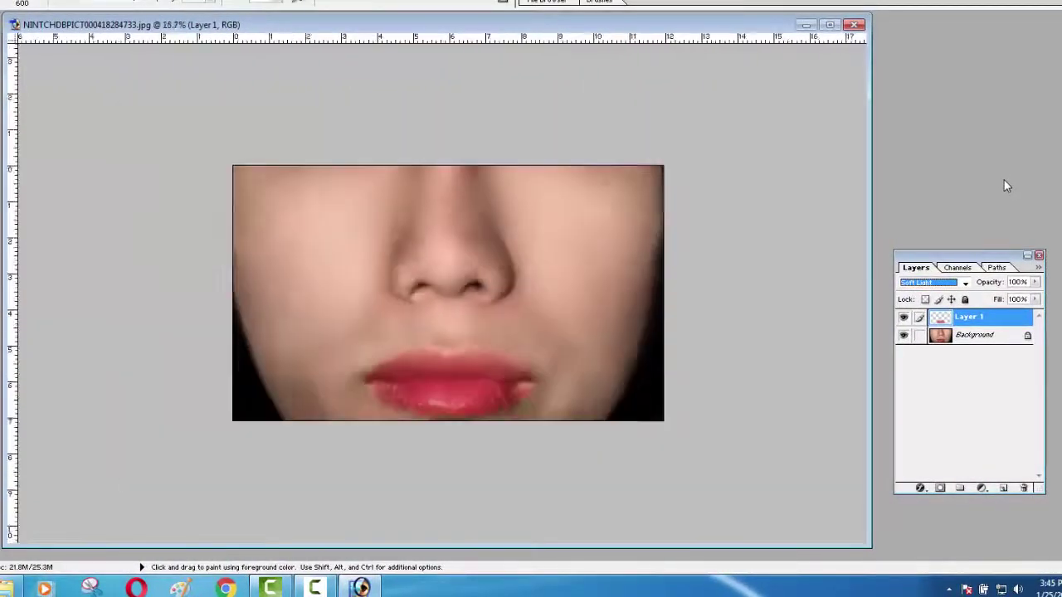
key("ctrl+minus")
key("ctrl+plus")
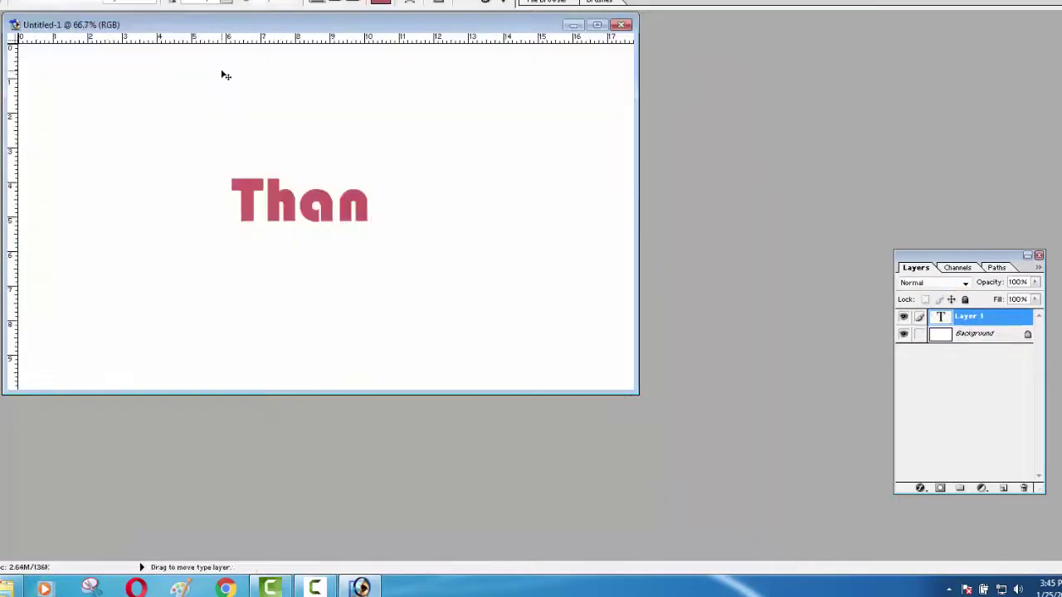
Select all the Thanks text, commit it, and close the document without saving (No)
type("d")
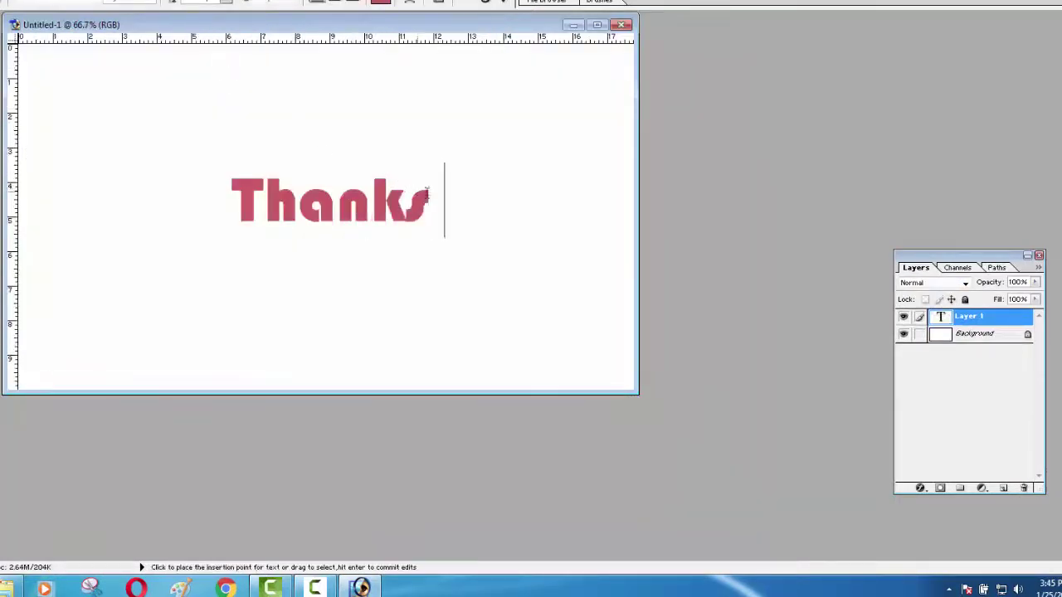
key("ctrl+a")
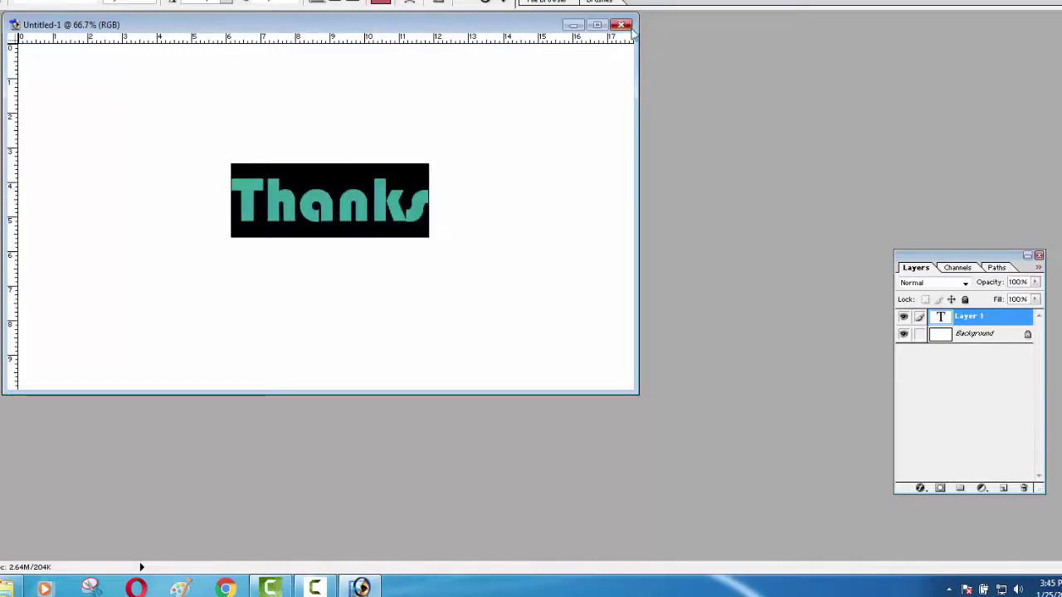
left_click(630, 26)
left_click(478, 199)
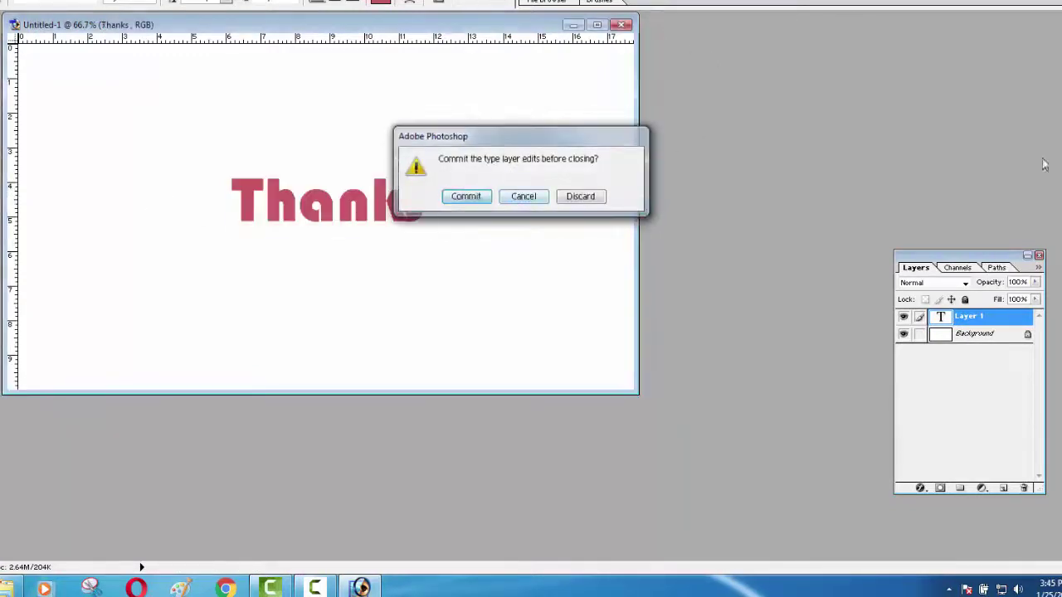
left_click(521, 196)
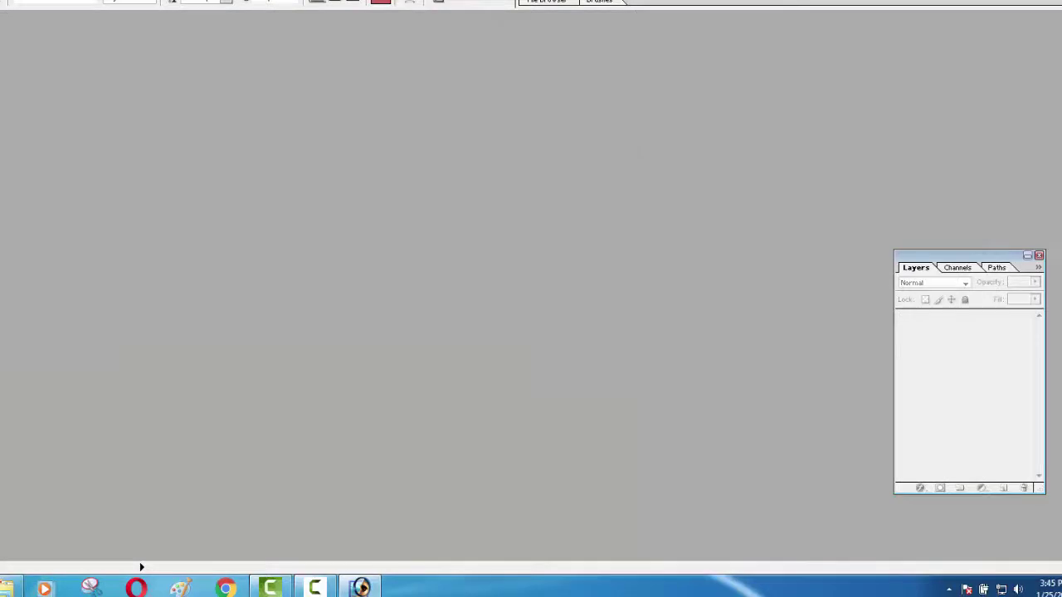